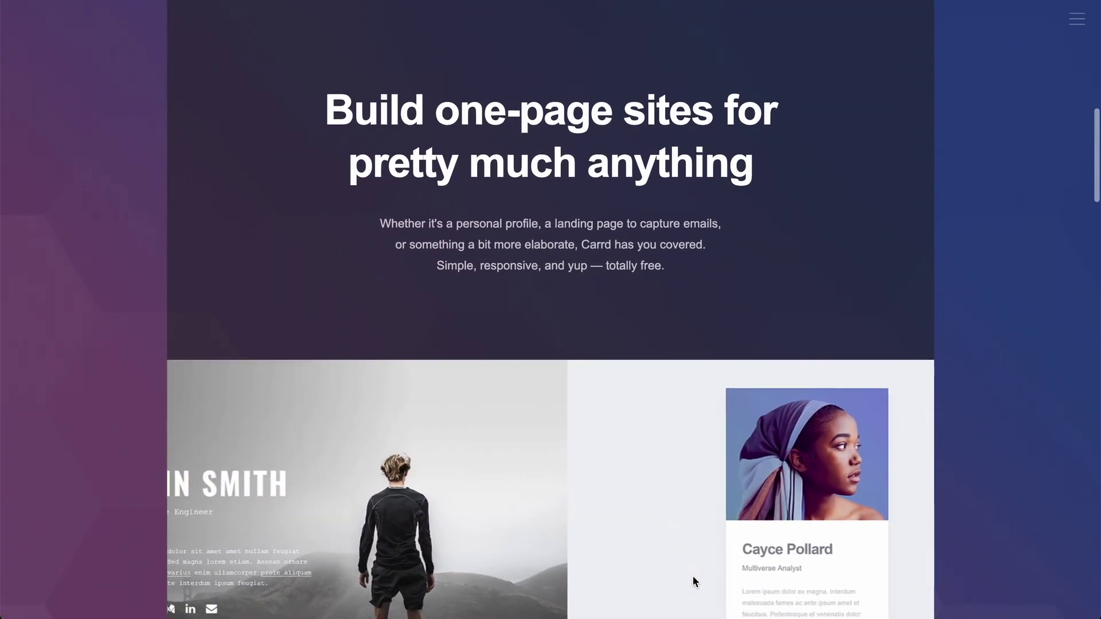
pyautogui.scroll(-2, 692, 576)
pyautogui.scroll(-1, 692, 575)
pyautogui.scroll(-1, 692, 575)
pyautogui.scroll(-4, 693, 576)
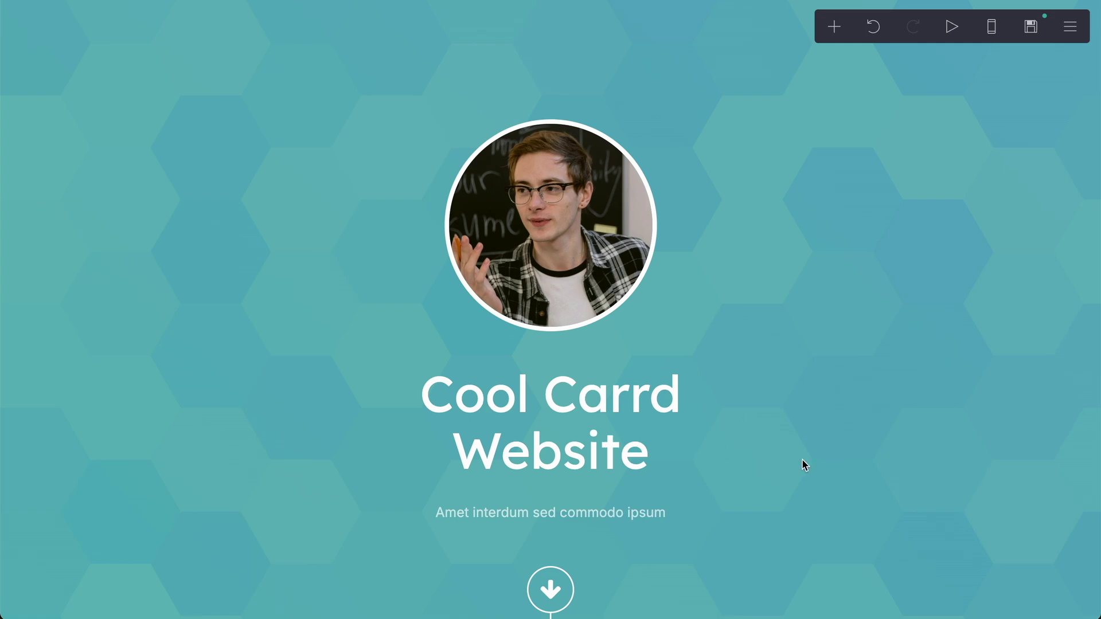
pyautogui.scroll(-1, 1062, 386)
pyautogui.scroll(-5, 1062, 386)
pyautogui.scroll(-5, 1061, 387)
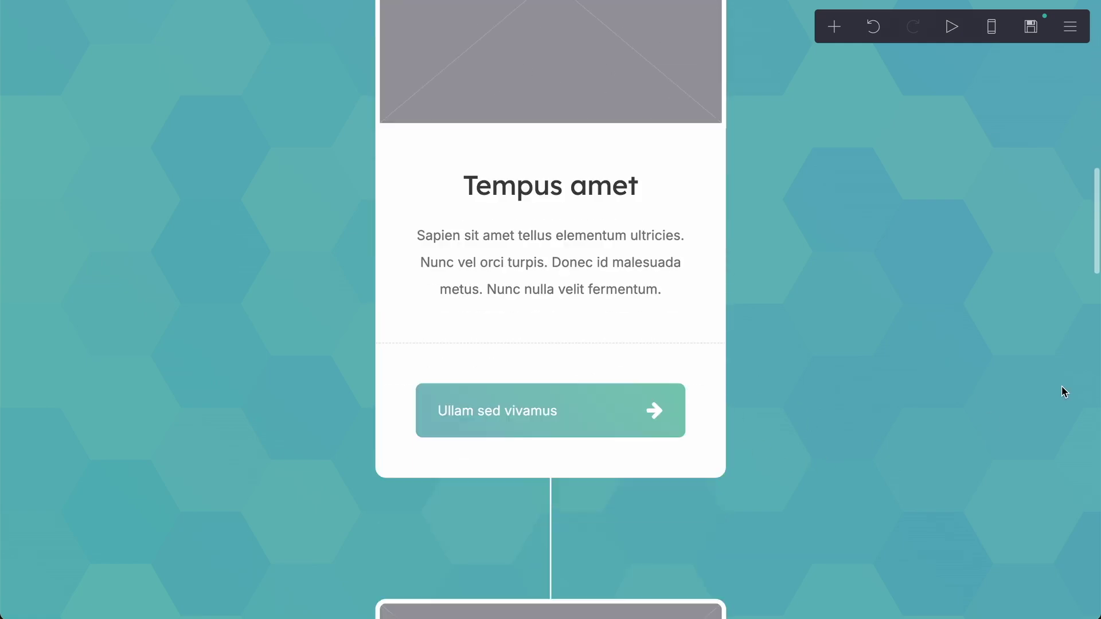
pyautogui.scroll(-5, 1062, 386)
pyautogui.scroll(-5, 1061, 386)
pyautogui.scroll(-5, 1061, 386)
pyautogui.scroll(-5, 1061, 386)
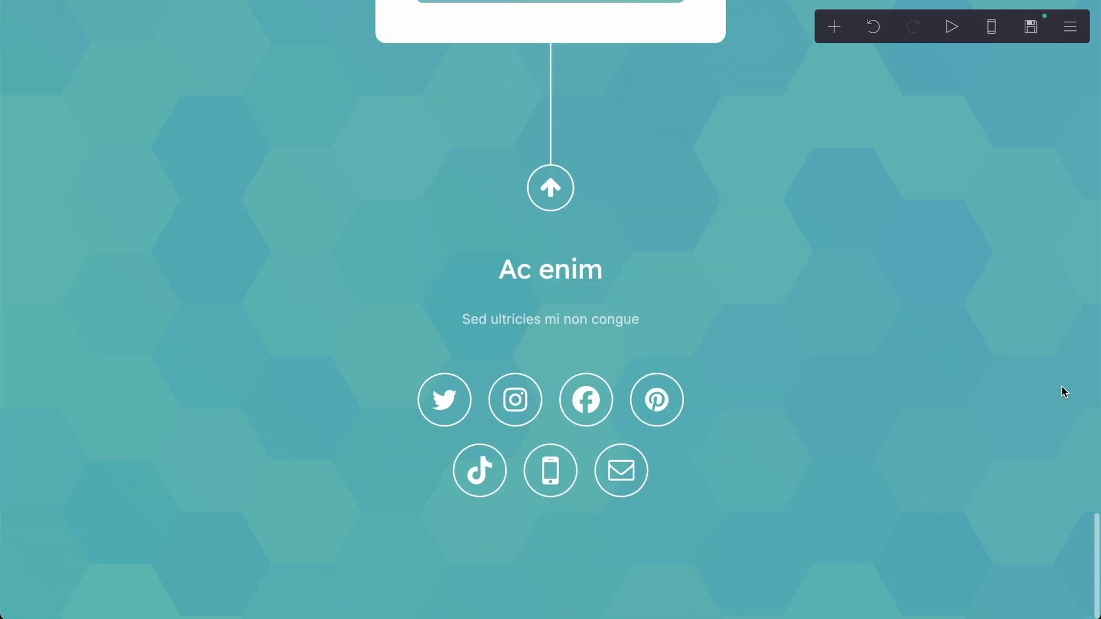
pyautogui.scroll(2, 1061, 386)
pyautogui.scroll(8, 1061, 387)
pyautogui.scroll(8, 1062, 387)
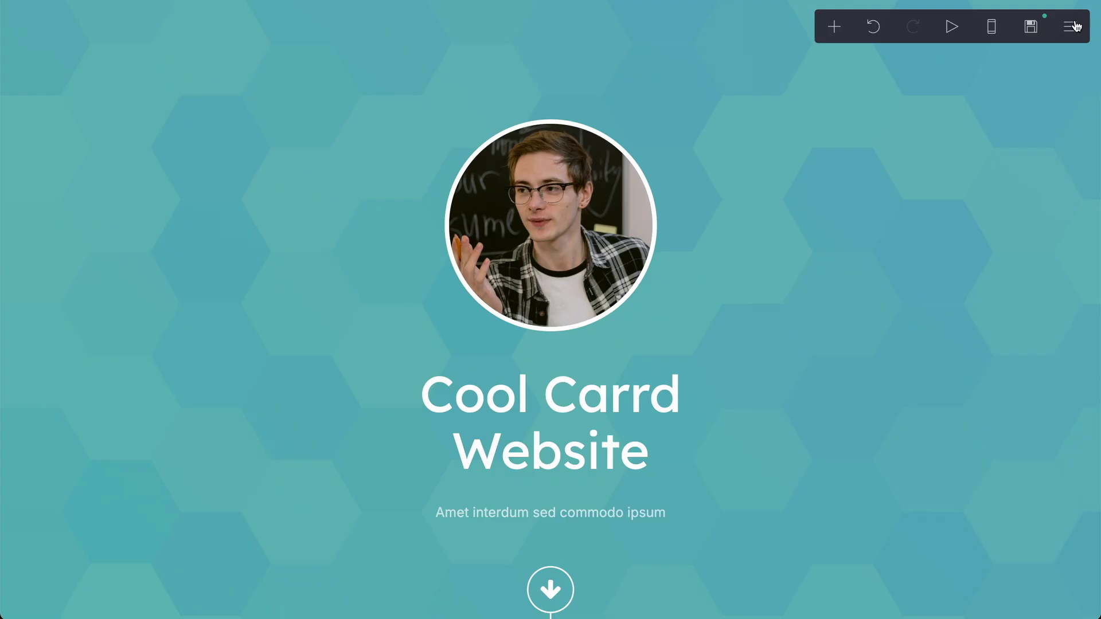
# Bring up the site's Publish options from the main menu.
pyautogui.click(1073, 27)
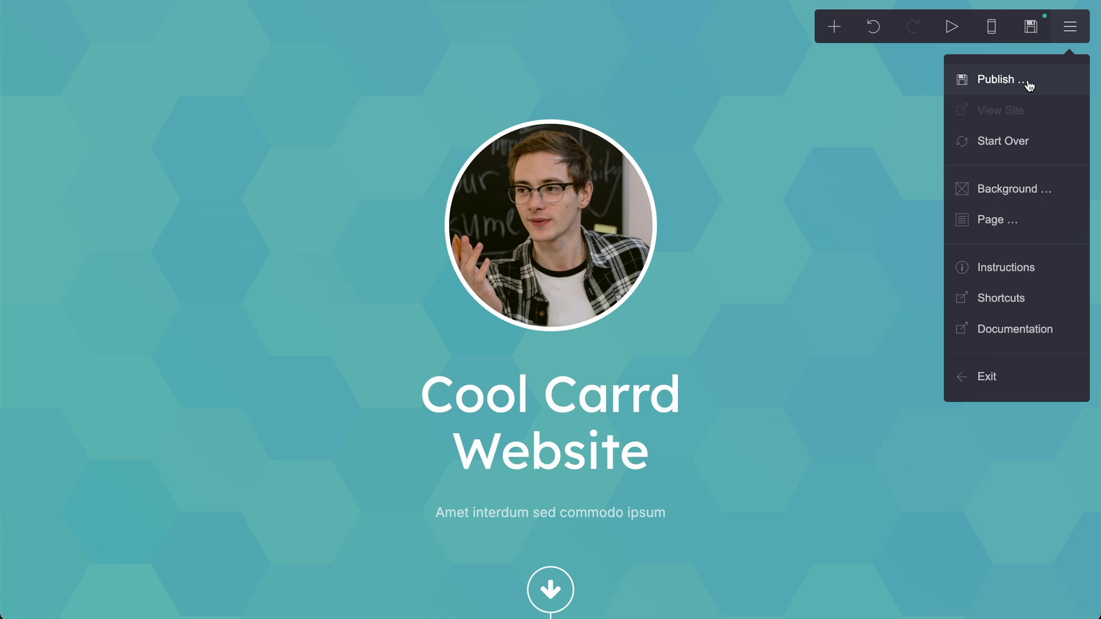
pyautogui.click(1029, 83)
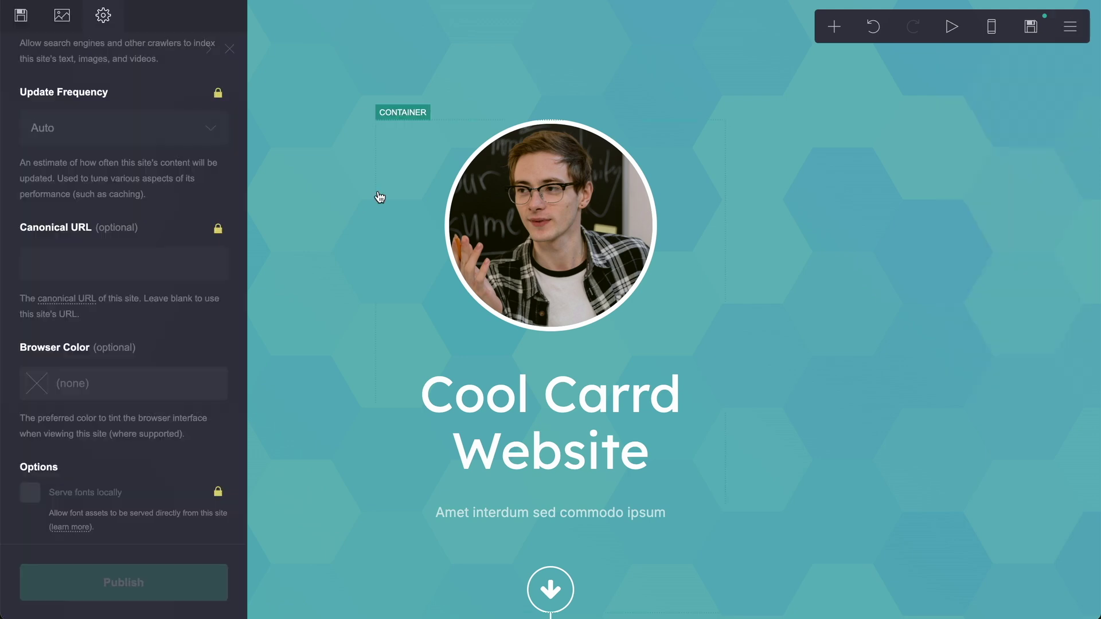
pyautogui.scroll(-5, 222, 205)
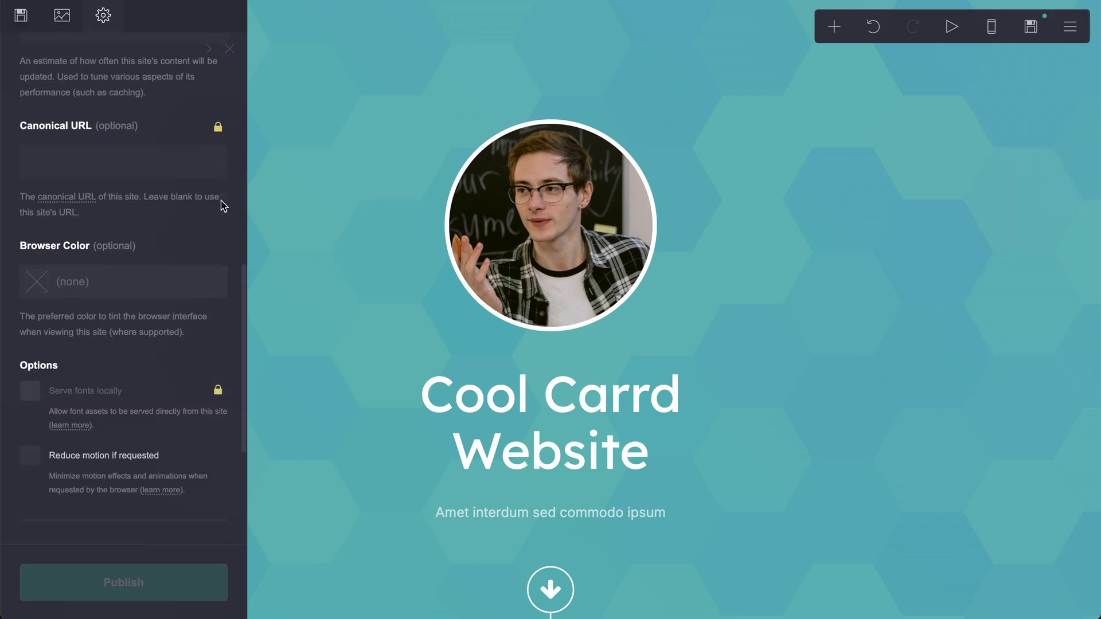
pyautogui.scroll(-5, 222, 205)
pyautogui.scroll(3, 222, 204)
pyautogui.scroll(3, 222, 205)
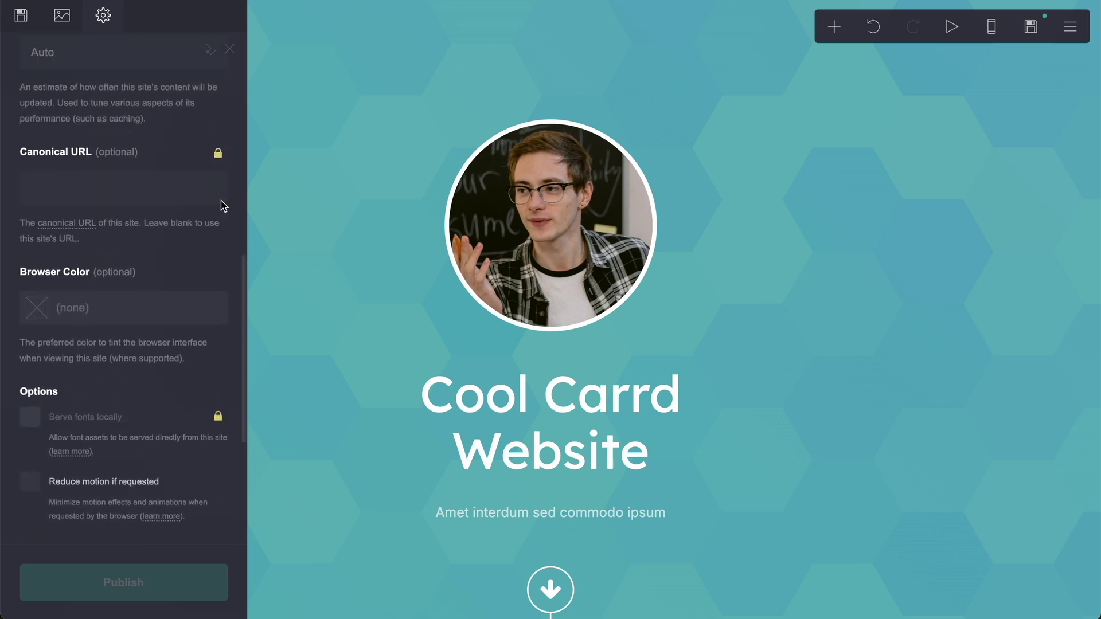
pyautogui.scroll(3, 222, 205)
pyautogui.scroll(3, 222, 205)
pyautogui.scroll(2, 222, 206)
pyautogui.scroll(-6, 222, 204)
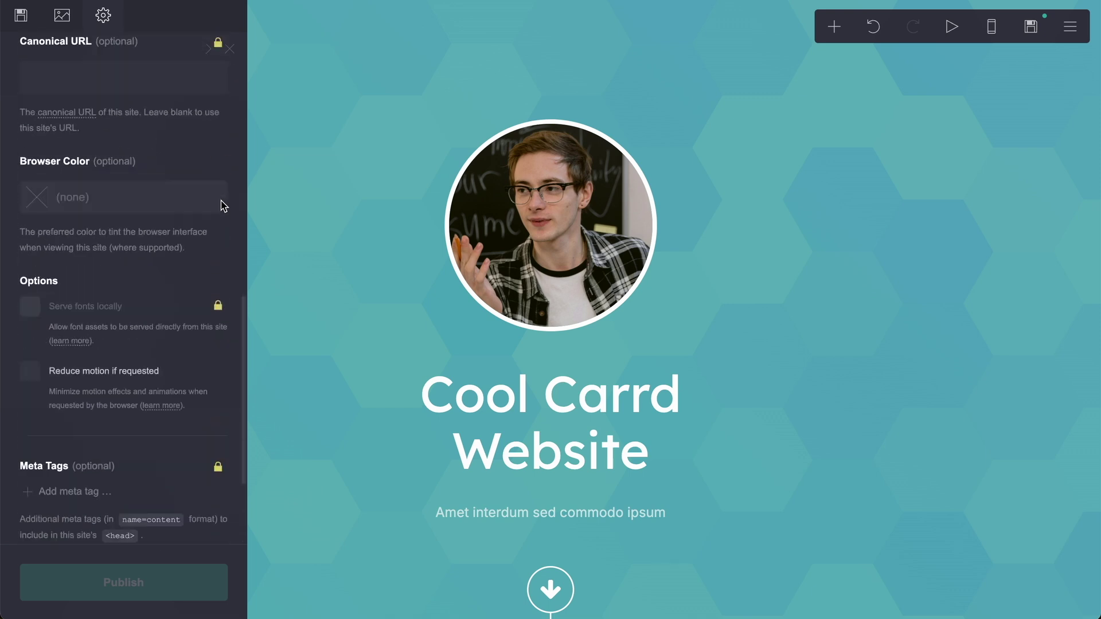
pyautogui.scroll(-3, 222, 205)
# Switch the Publish panel to the title, description and destination options.
pyautogui.click(21, 15)
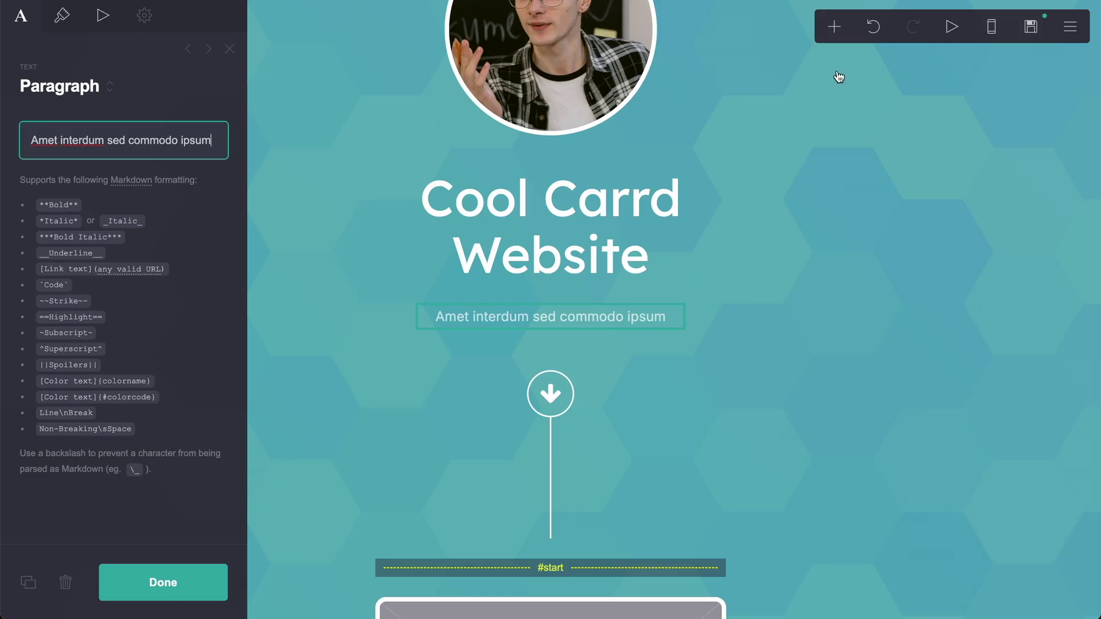
# Add a Video element below the subtitle and show its Embed settings.
pyautogui.click(834, 28)
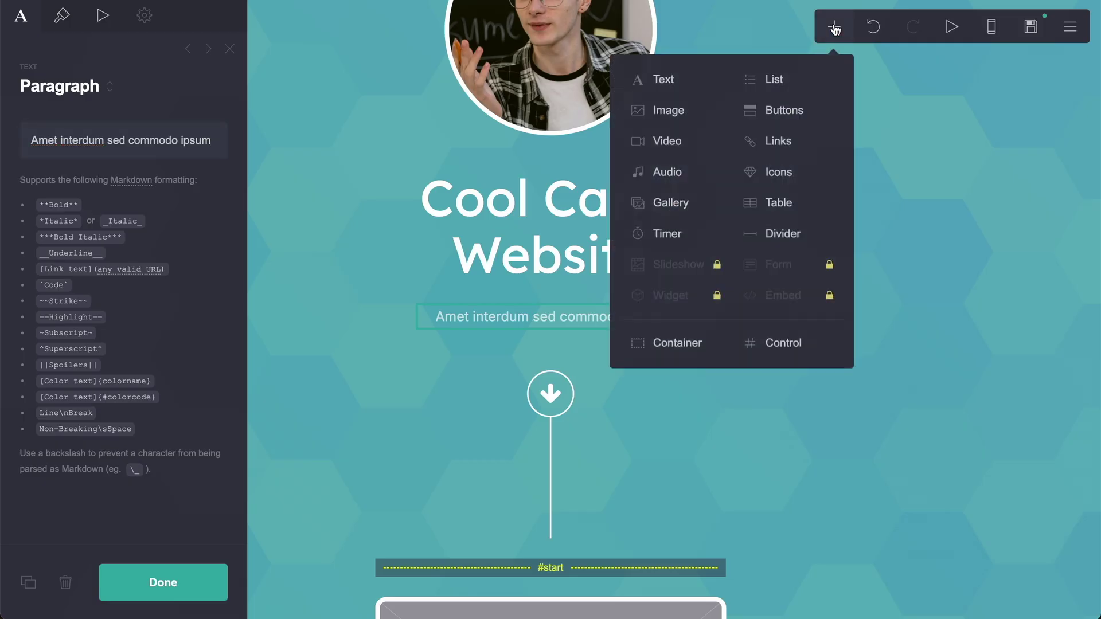
pyautogui.click(666, 141)
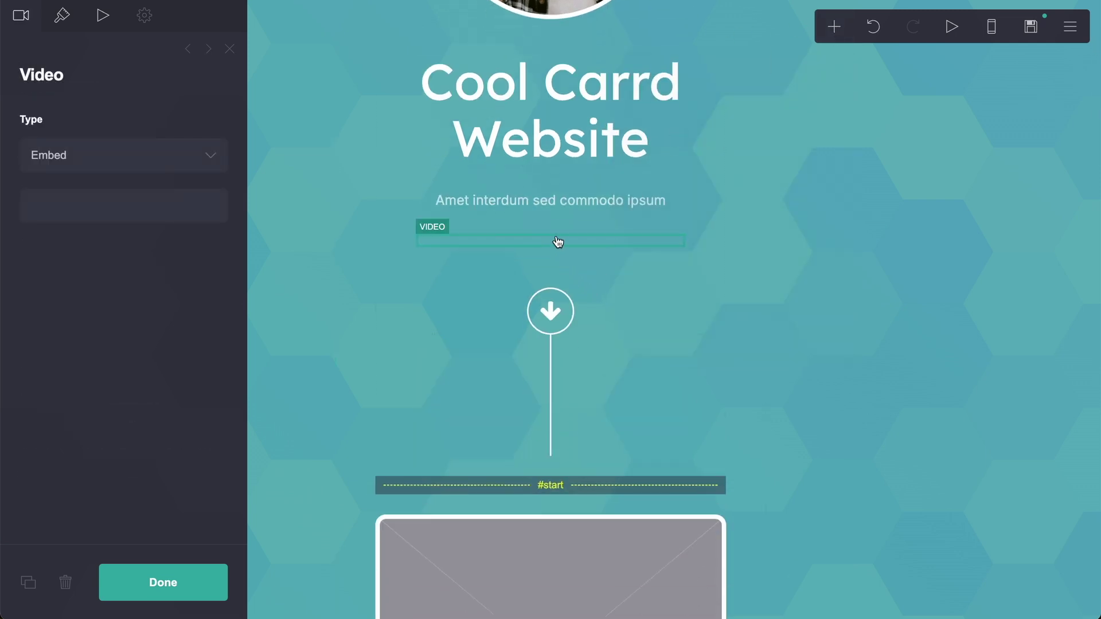
pyautogui.click(557, 241)
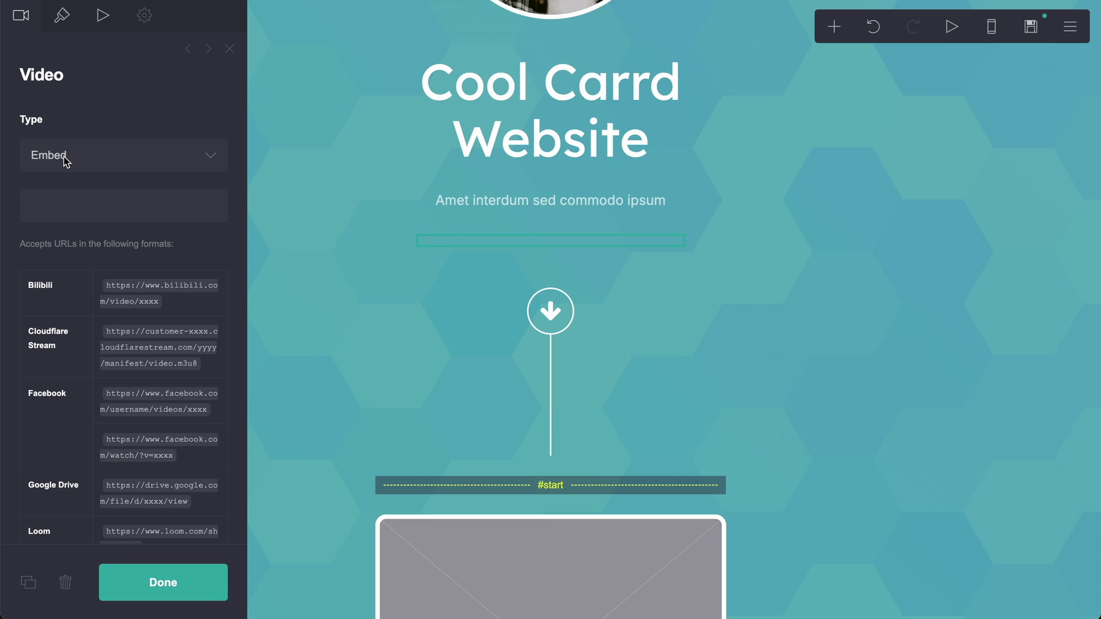
pyautogui.scroll(-3, 142, 394)
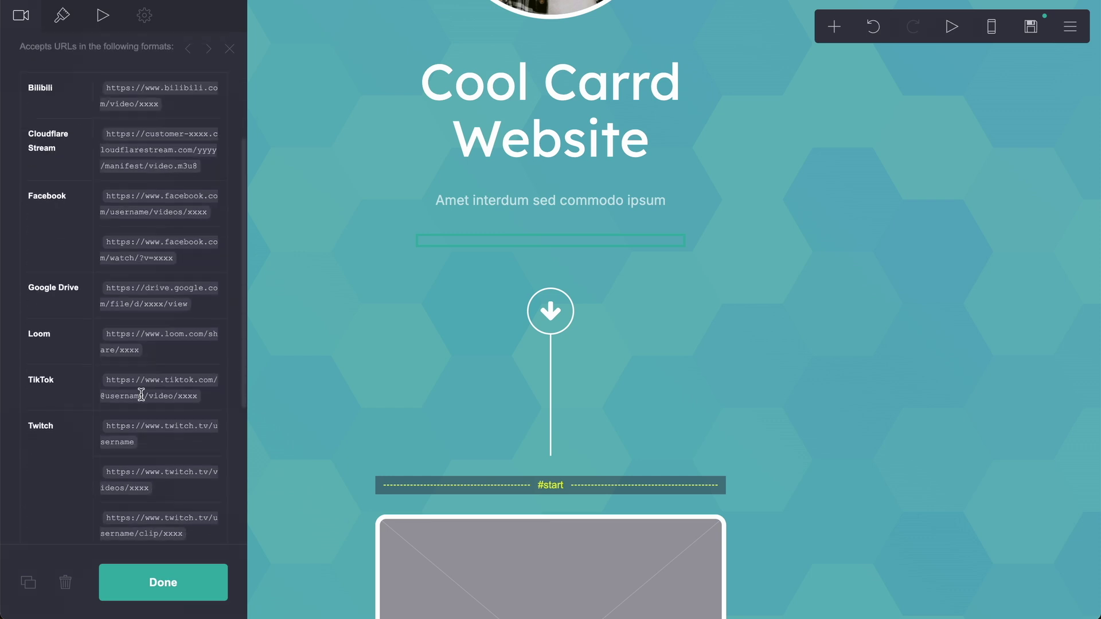
pyautogui.scroll(-3, 142, 393)
pyautogui.scroll(-1, 141, 395)
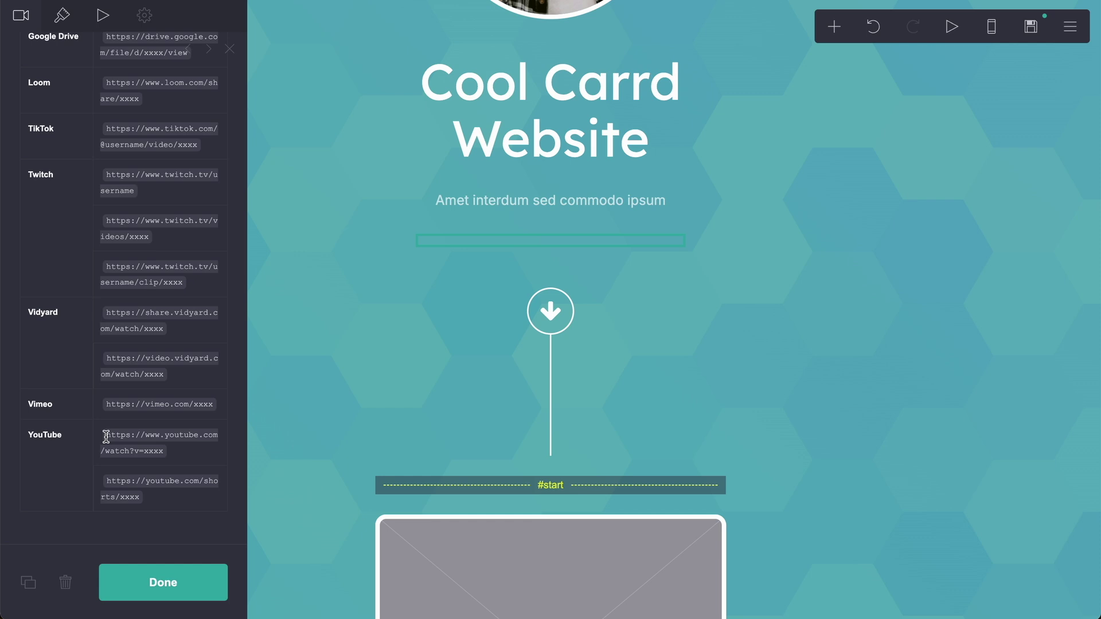
# Load the pasted YouTube URL into the video embed.
pyautogui.click(550, 247)
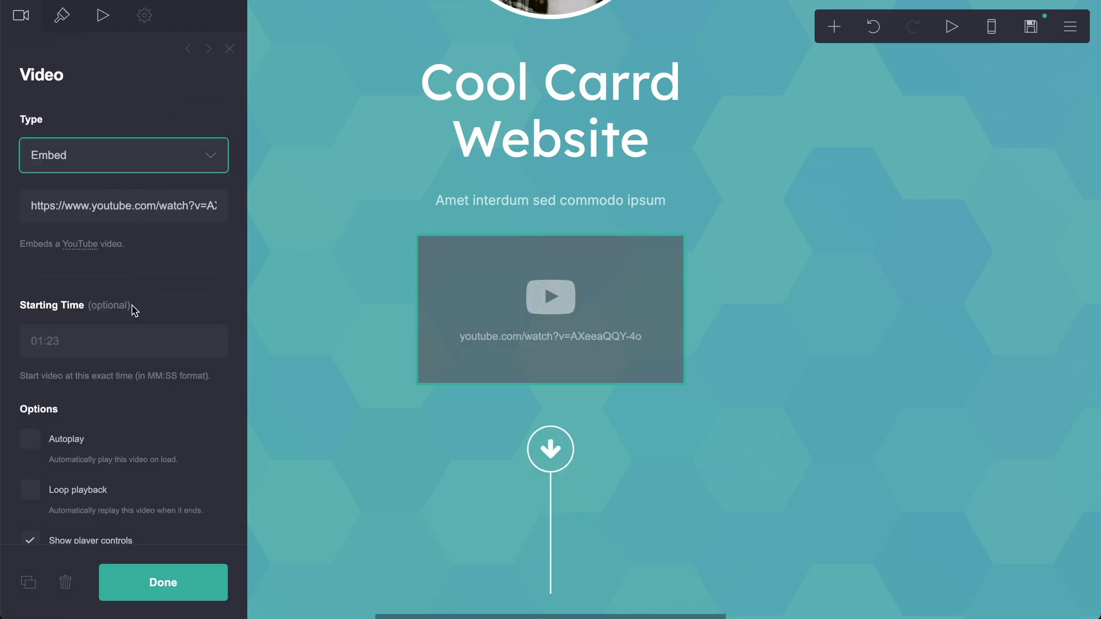
pyautogui.scroll(-2, 74, 345)
pyautogui.scroll(-3, 74, 345)
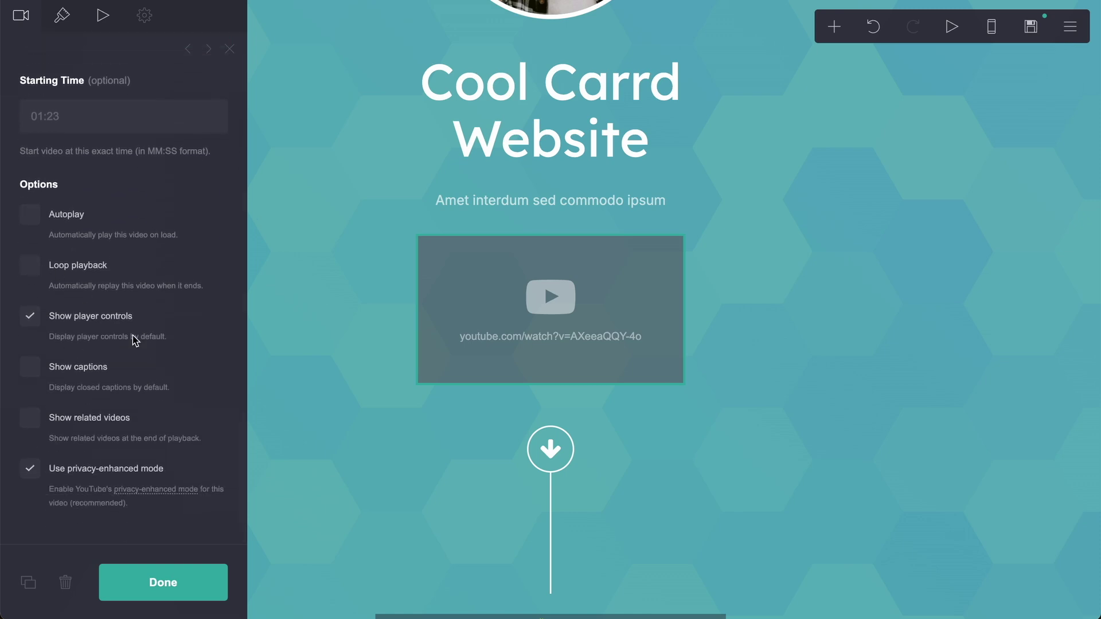
pyautogui.scroll(5, 132, 336)
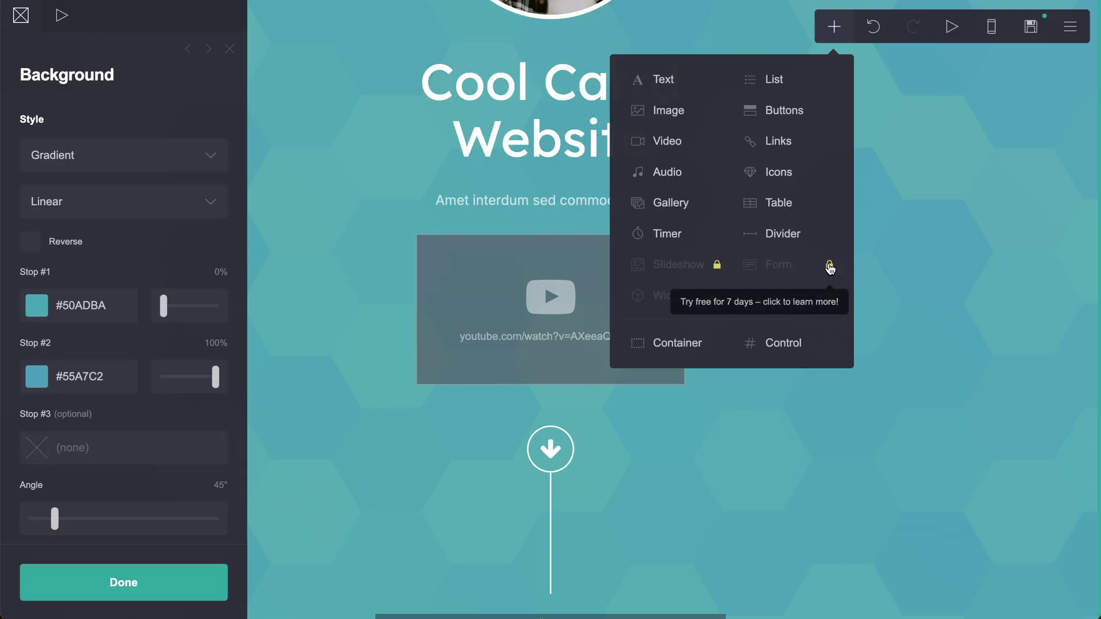
# Start the free Pro trial to unlock the Form element.
pyautogui.click(830, 266)
pyautogui.click(427, 524)
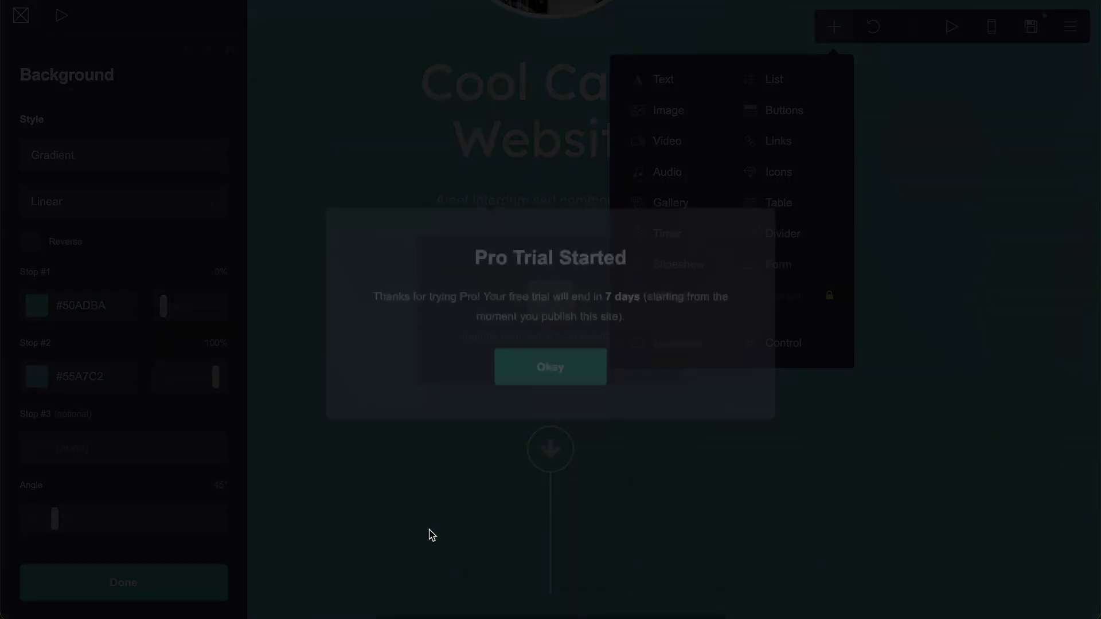
pyautogui.click(551, 368)
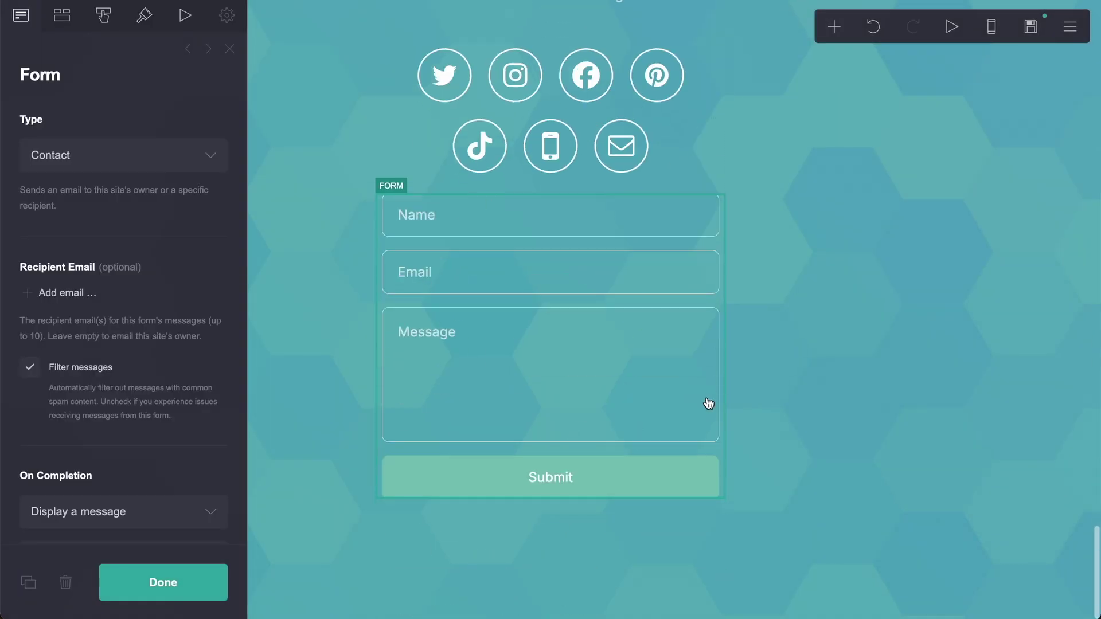
pyautogui.scroll(2, 834, 340)
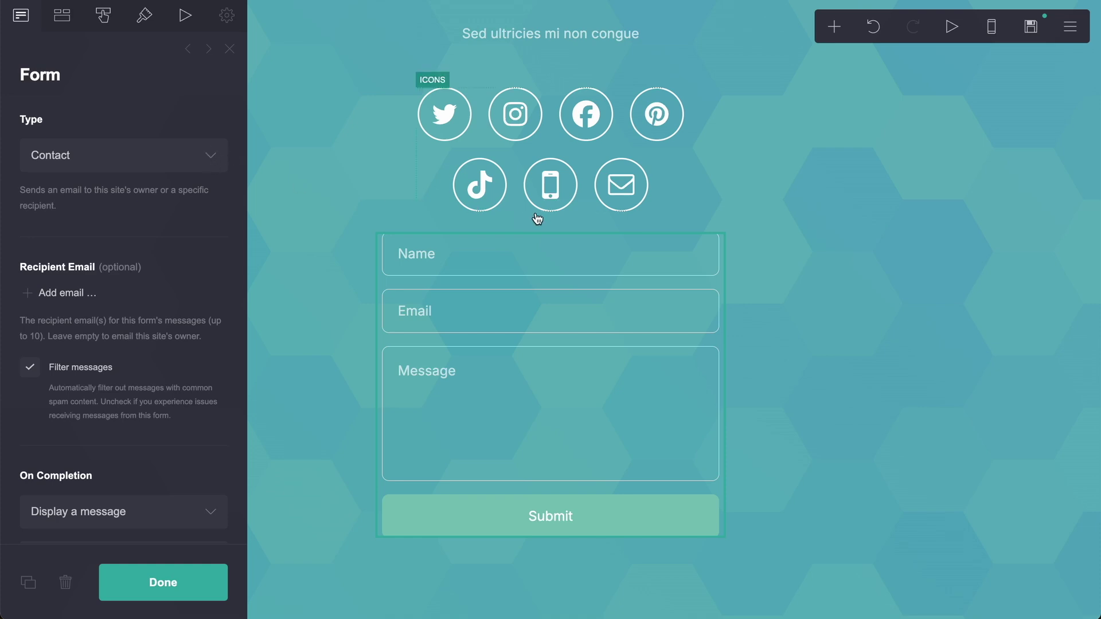
pyautogui.scroll(2, 893, 418)
pyautogui.scroll(-1, 892, 418)
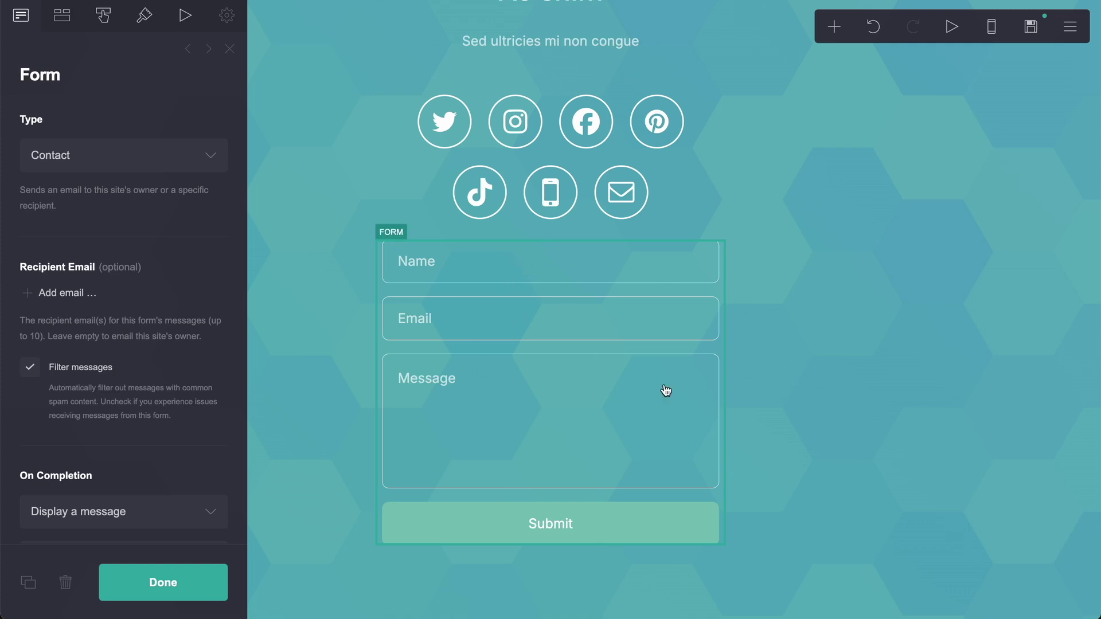
# Make the form a Signup form, keeping Mailchimp as the email provider.
pyautogui.click(215, 156)
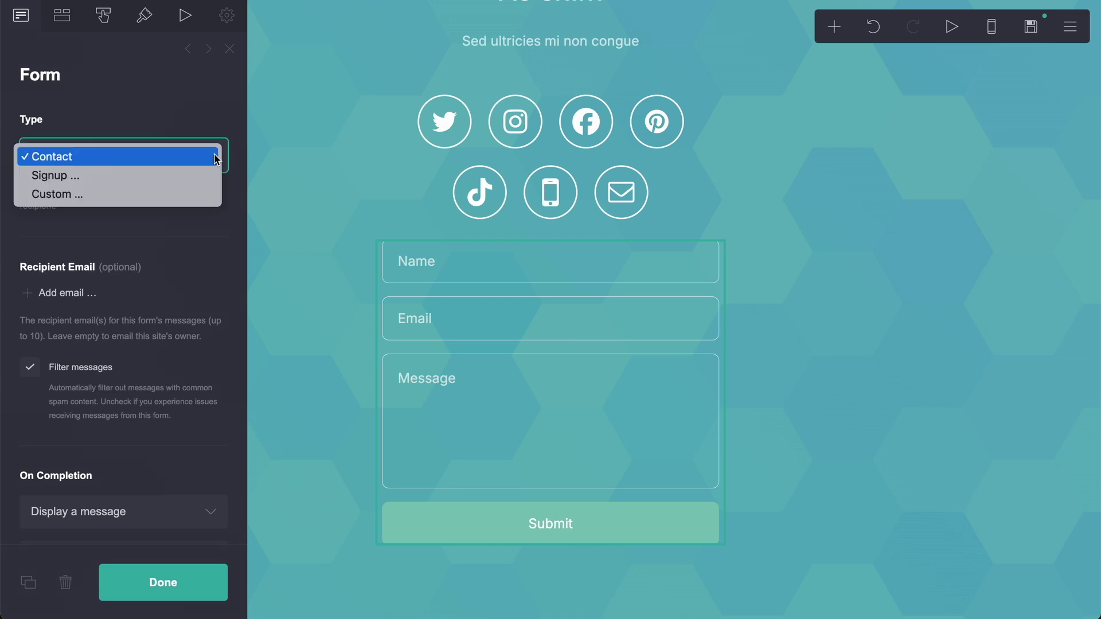
pyautogui.click(155, 177)
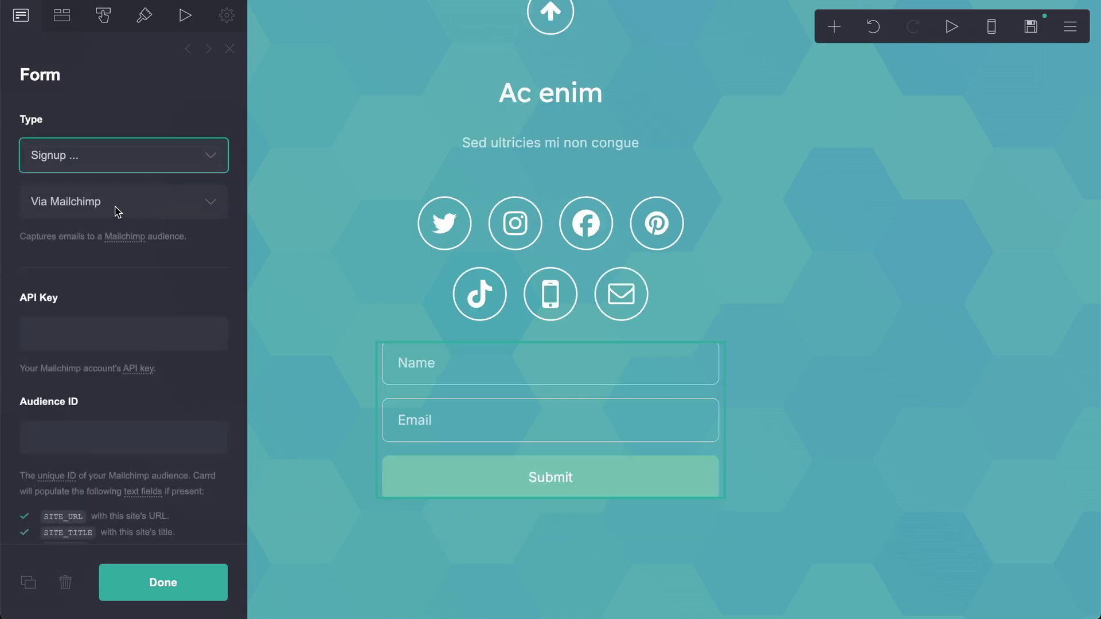
pyautogui.click(75, 206)
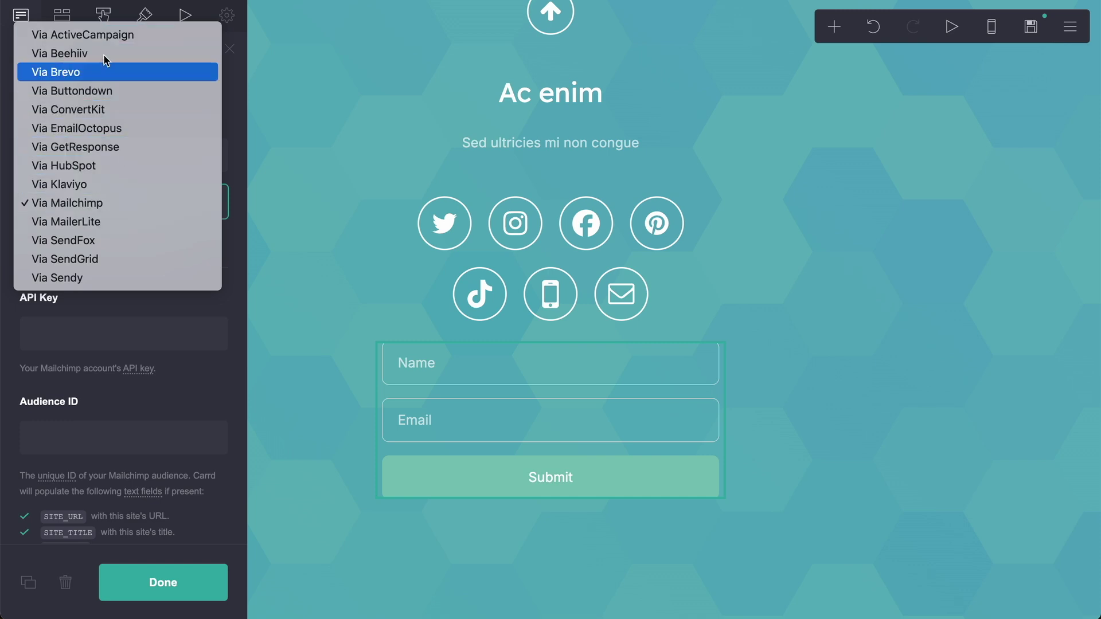
pyautogui.click(302, 98)
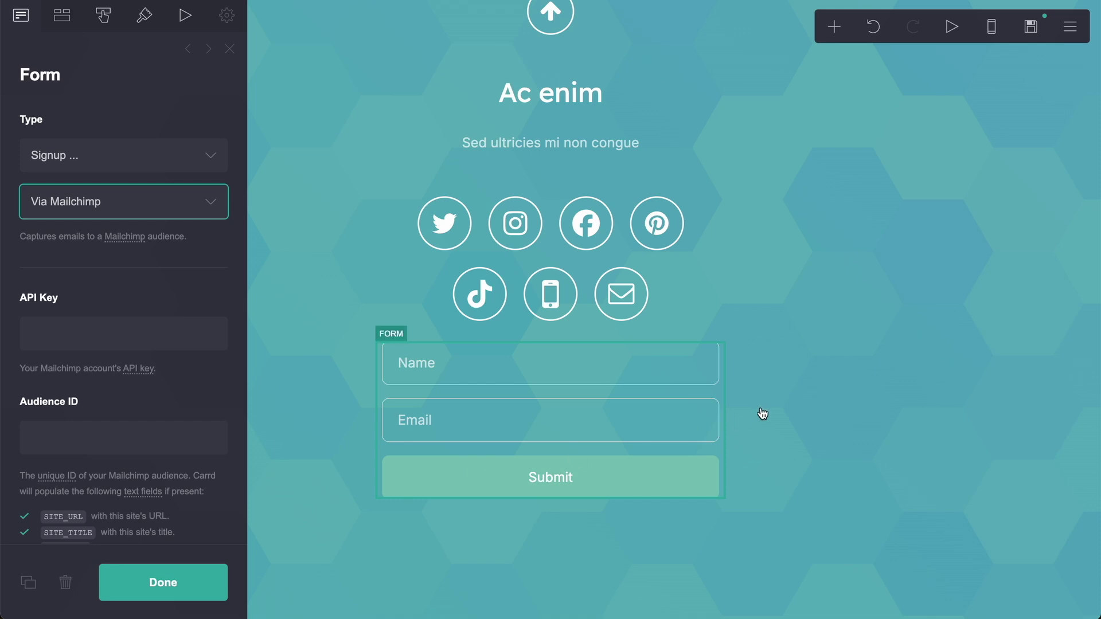
pyautogui.scroll(3, 765, 414)
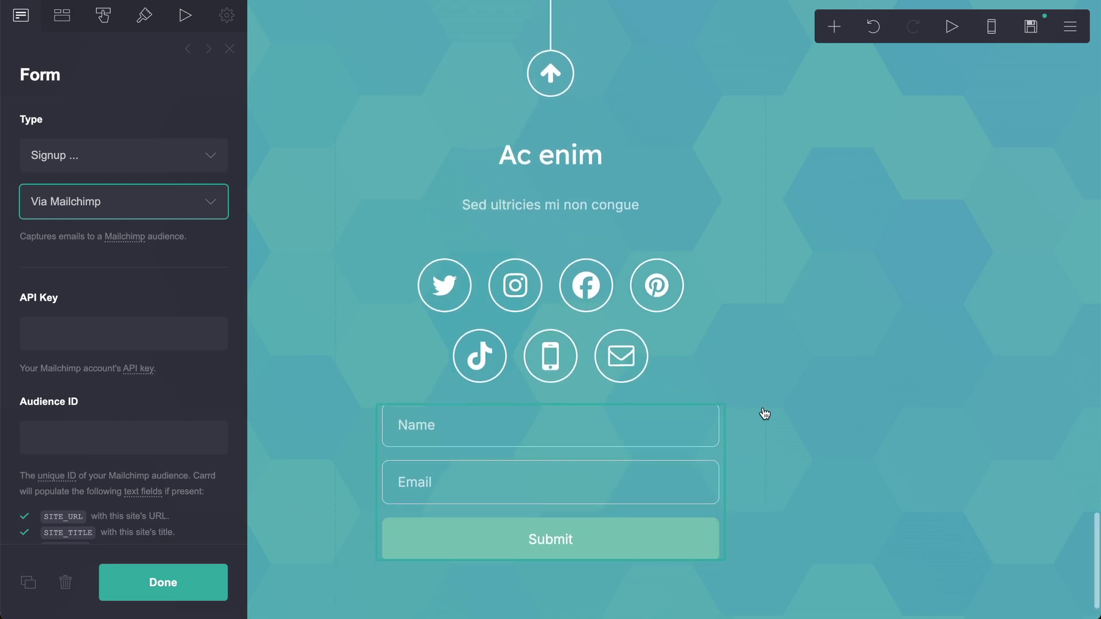
pyautogui.scroll(-2, 189, 374)
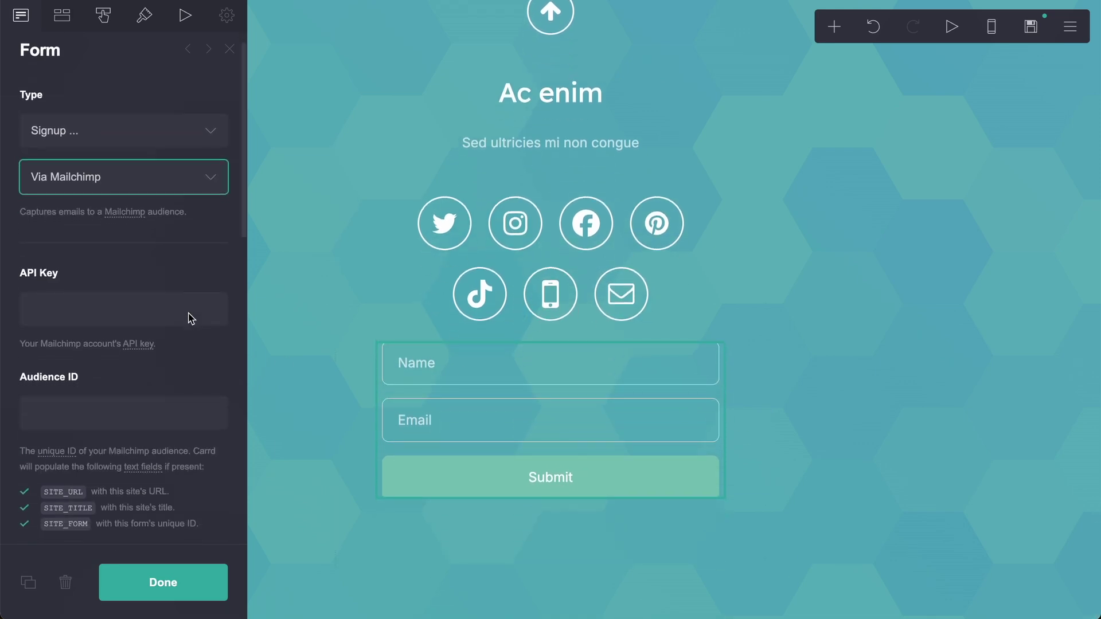
pyautogui.scroll(-1, 171, 366)
pyautogui.scroll(-4, 171, 366)
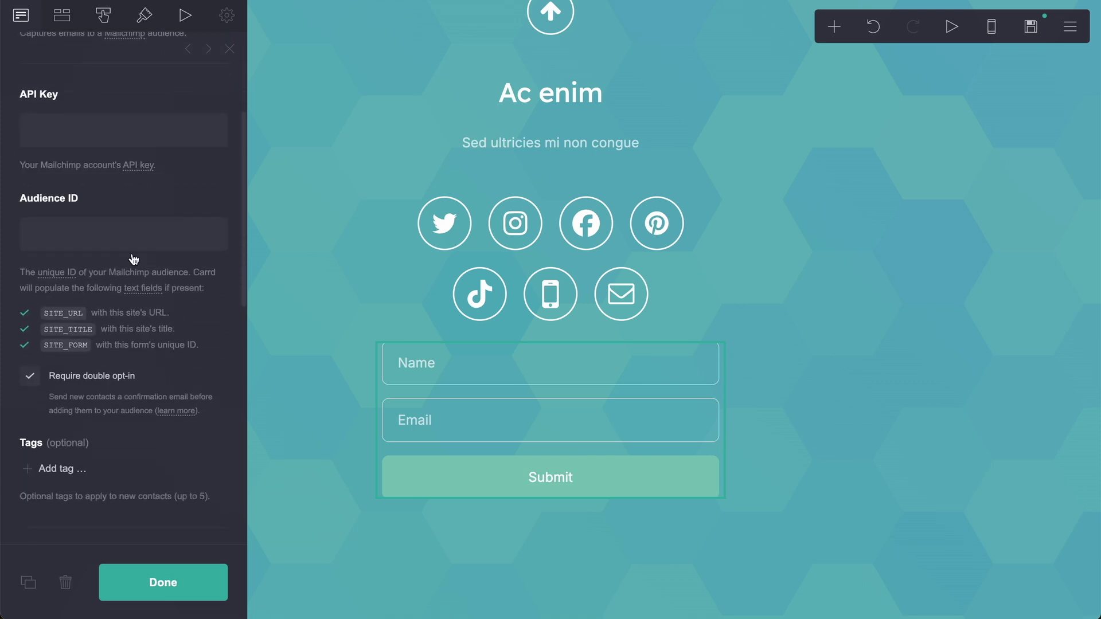
pyautogui.scroll(-3, 147, 200)
pyautogui.scroll(-3, 148, 200)
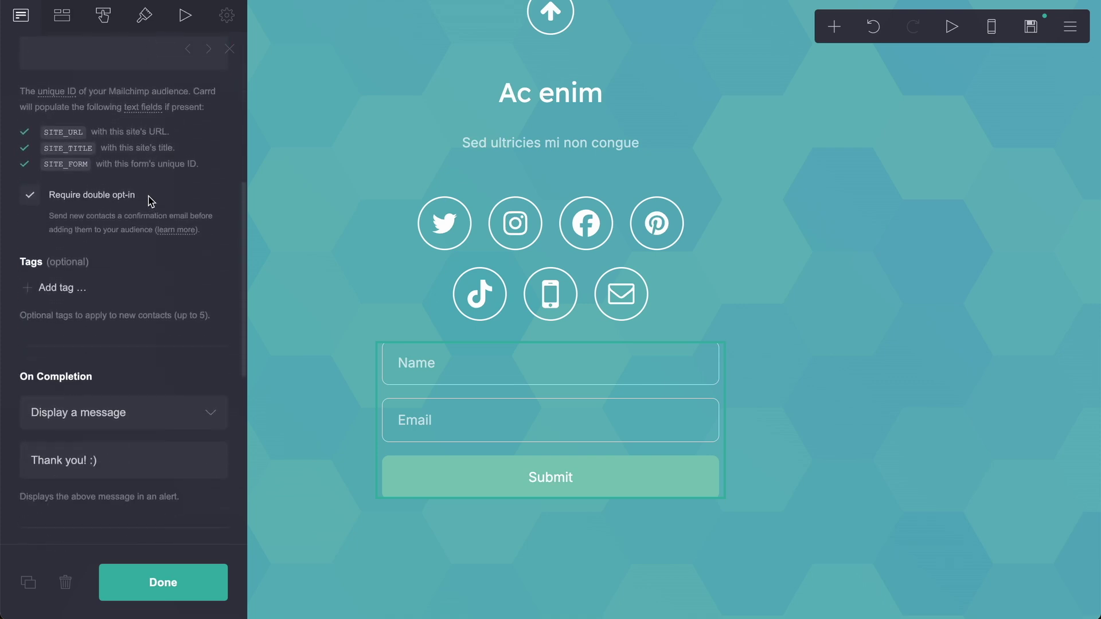
pyautogui.scroll(-2, 148, 201)
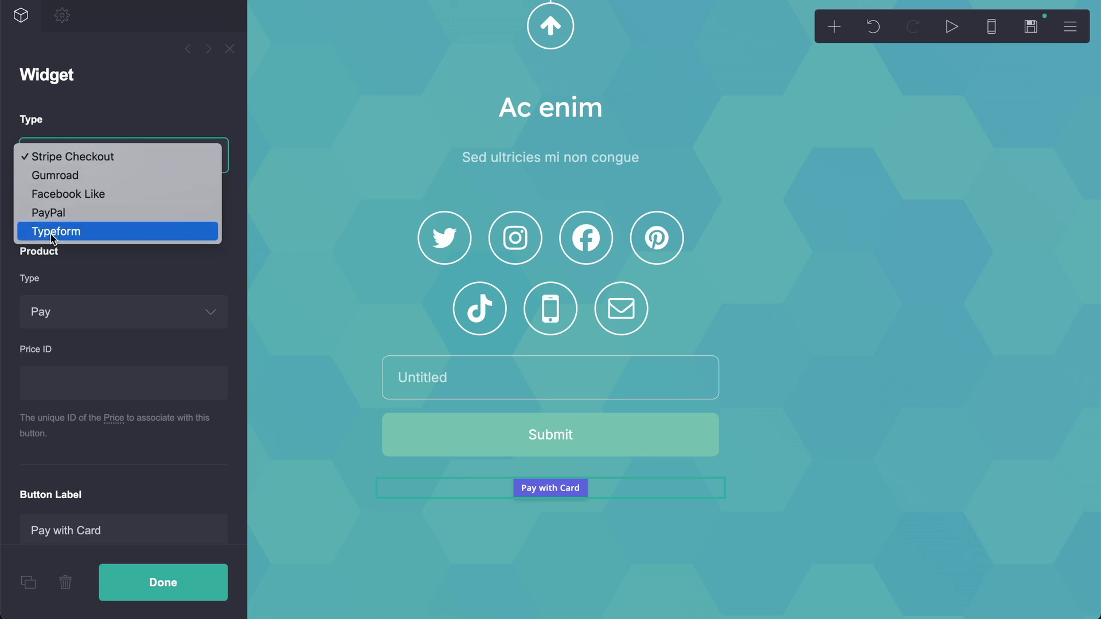
# Make the widget below the form a Typeform embed.
pyautogui.click(55, 231)
pyautogui.scroll(-3, 379, 517)
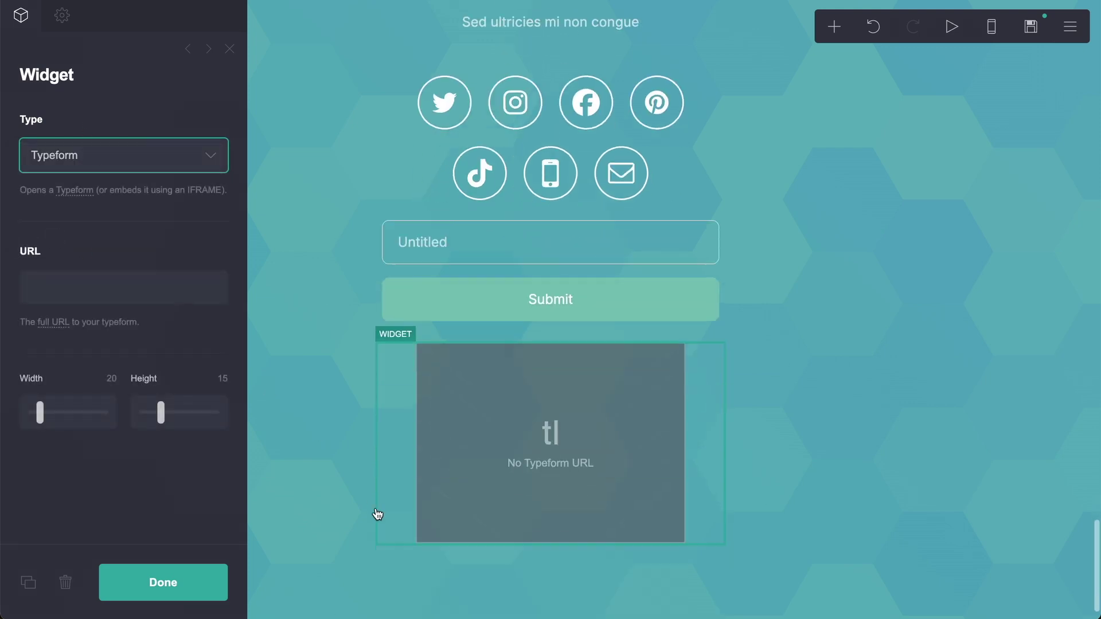
pyautogui.scroll(-1, 379, 516)
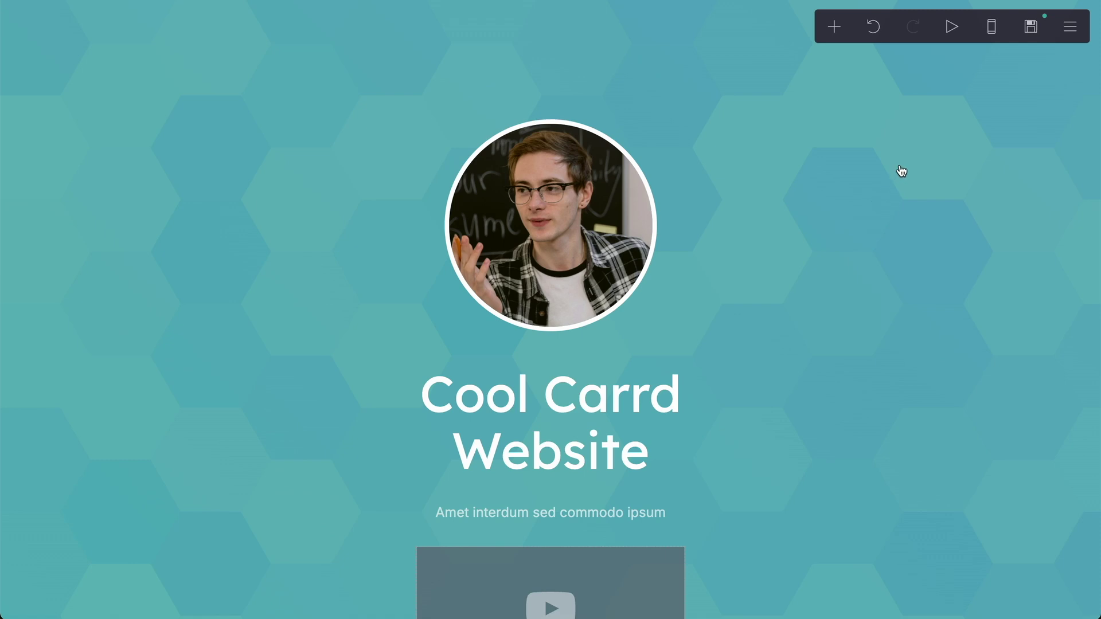
# Preview the page in the phone-sized layout.
pyautogui.click(990, 27)
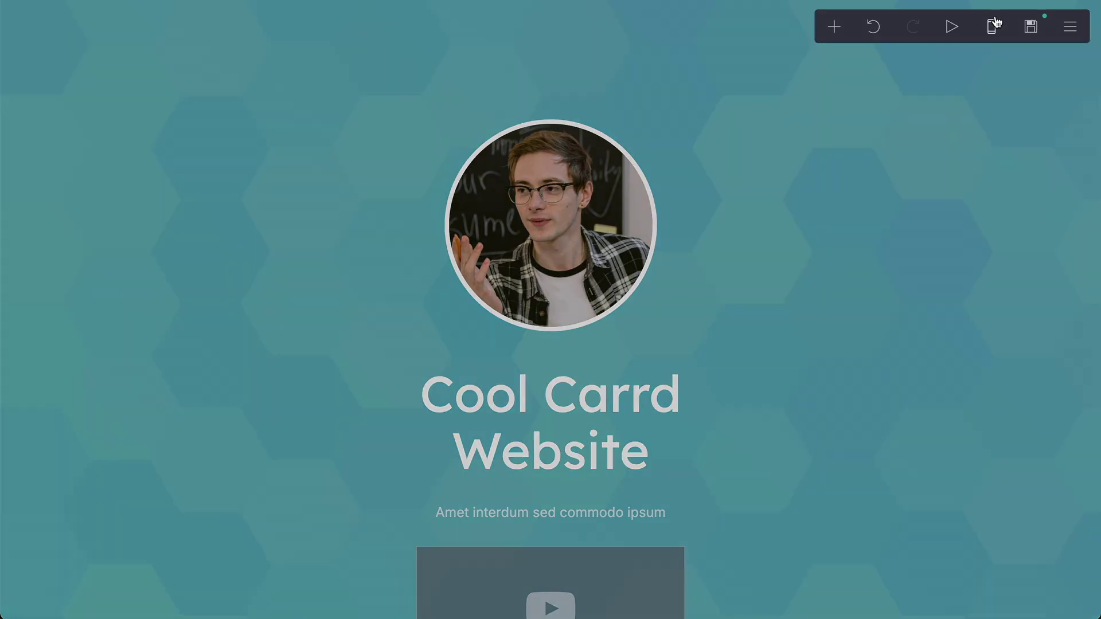
pyautogui.scroll(-3, 554, 361)
pyautogui.scroll(-3, 555, 361)
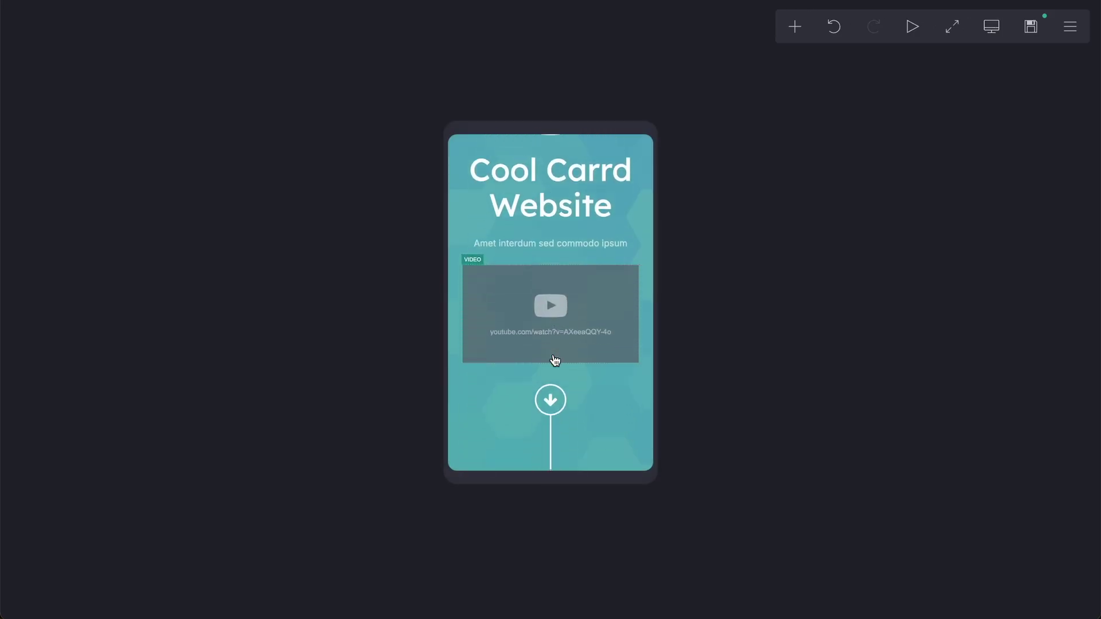
pyautogui.scroll(-3, 555, 362)
pyautogui.scroll(-3, 555, 361)
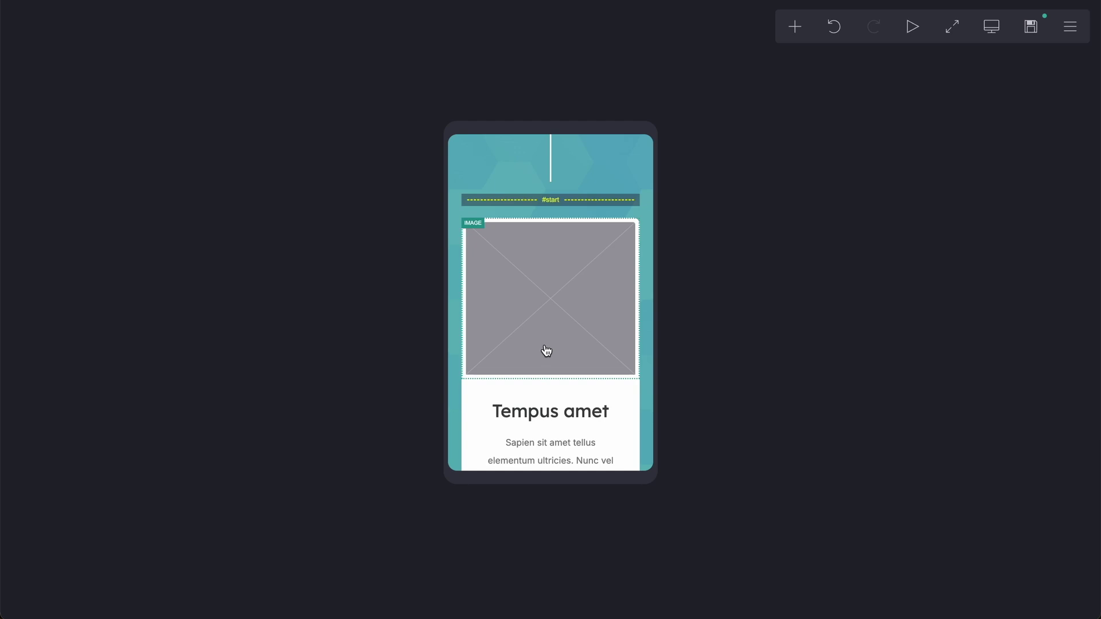
pyautogui.scroll(4, 546, 351)
pyautogui.scroll(4, 546, 350)
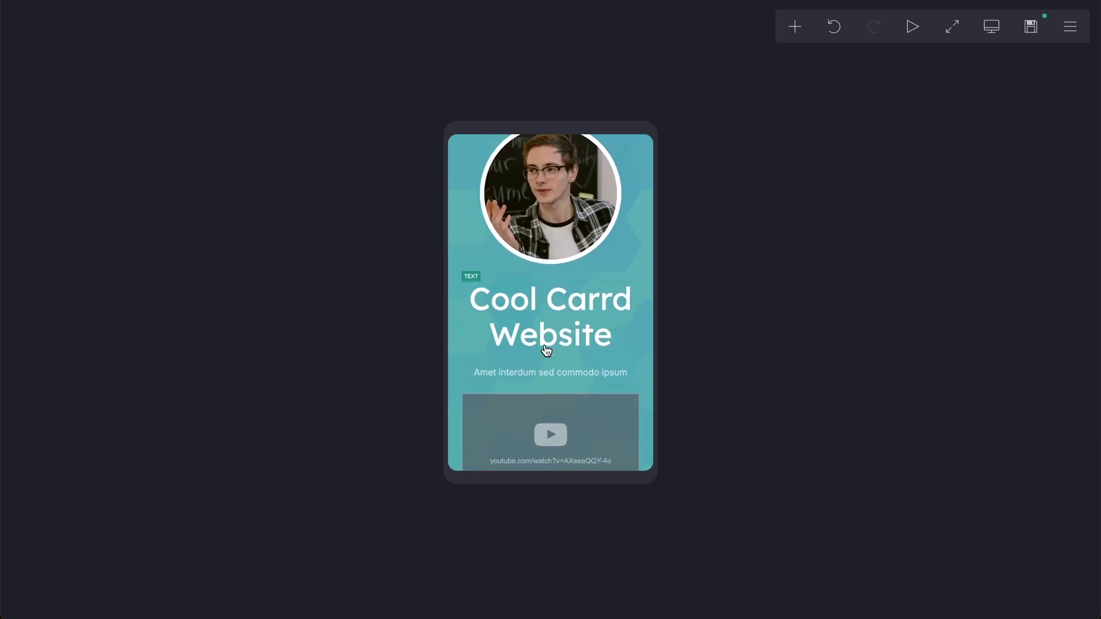
pyautogui.scroll(3, 568, 336)
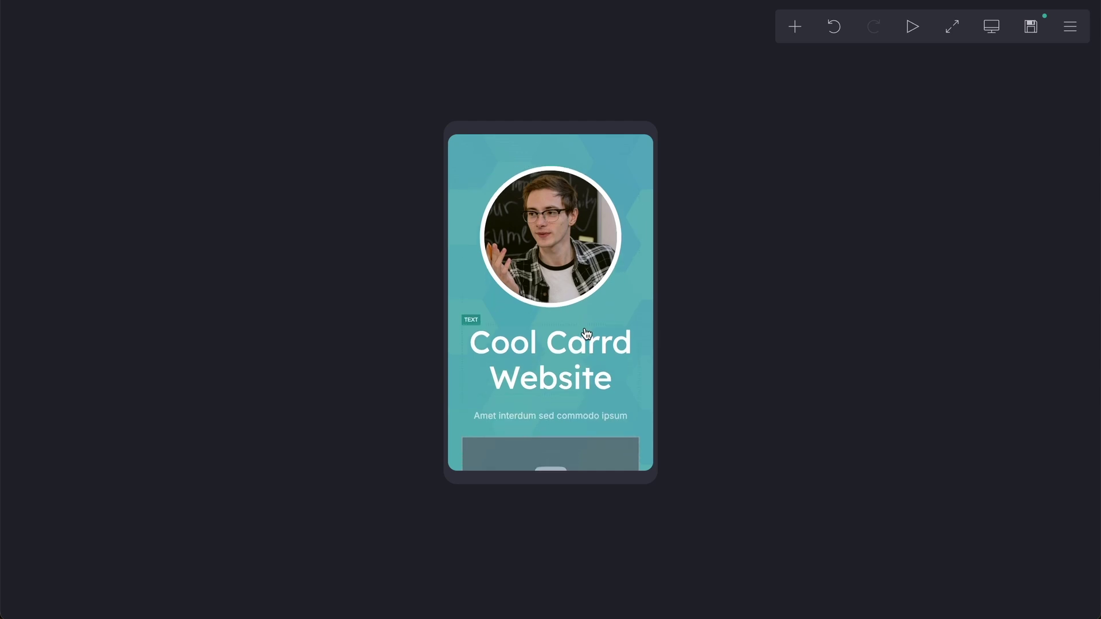
pyautogui.scroll(-3, 584, 331)
pyautogui.scroll(-3, 584, 331)
pyautogui.scroll(-3, 586, 332)
pyautogui.scroll(-1, 586, 333)
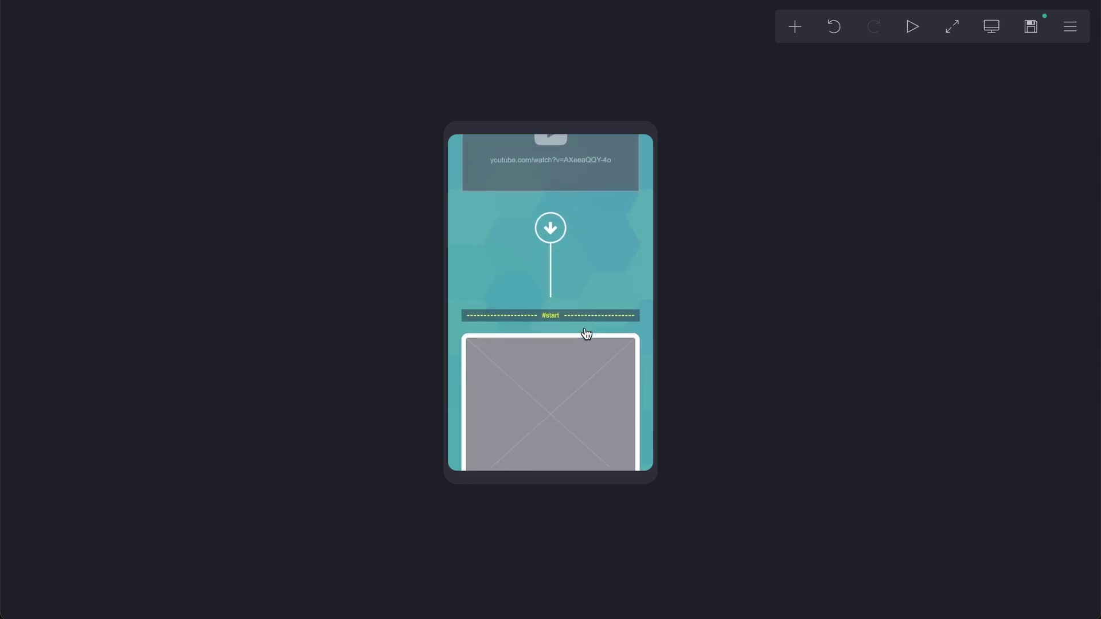
pyautogui.scroll(5, 585, 332)
pyautogui.scroll(3, 586, 333)
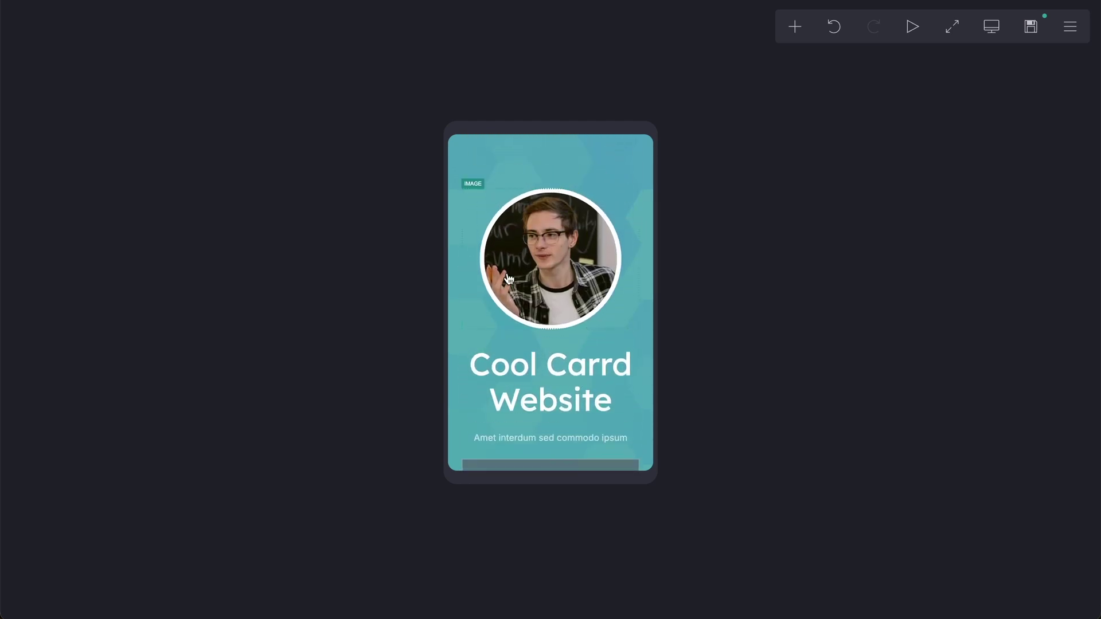
pyautogui.scroll(-2, 606, 428)
pyautogui.scroll(-2, 606, 428)
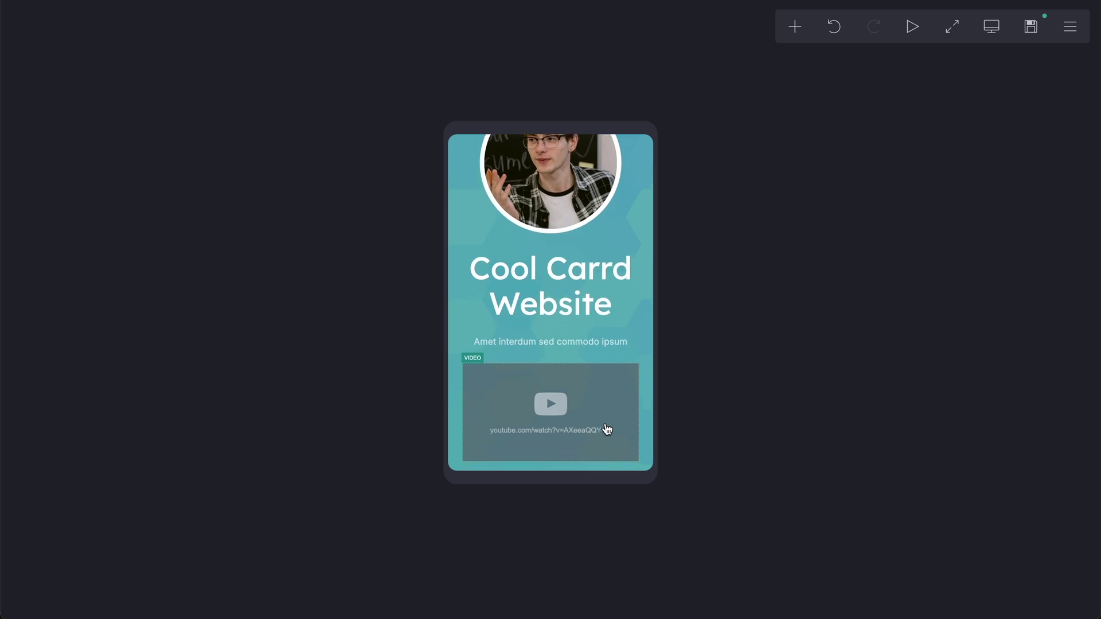
pyautogui.scroll(-2, 606, 428)
pyautogui.scroll(-1, 606, 428)
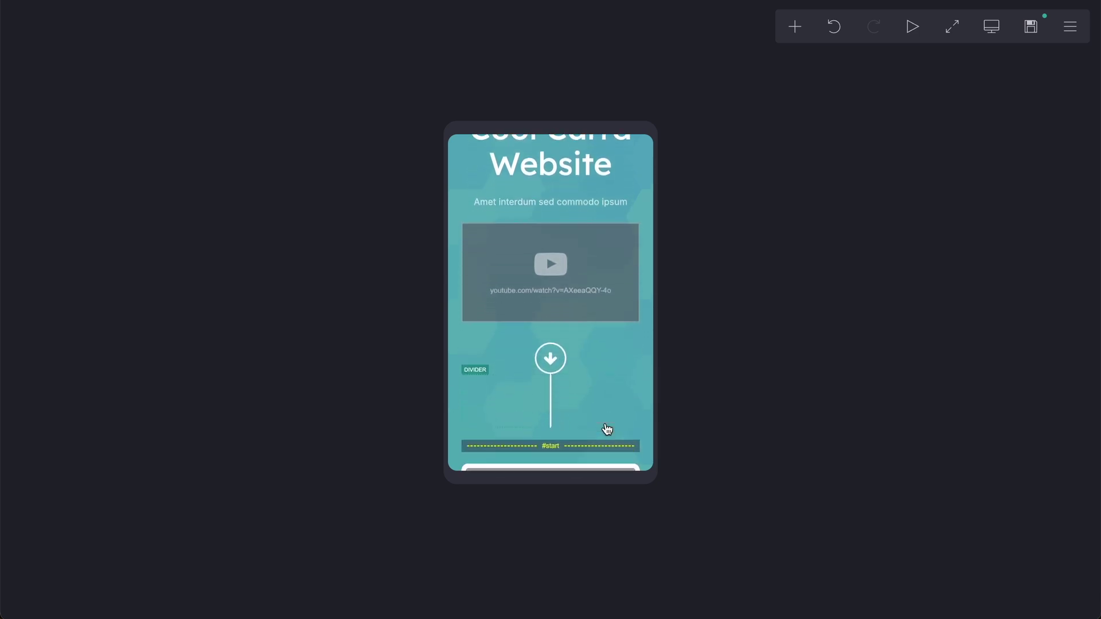
pyautogui.scroll(-1, 606, 429)
pyautogui.scroll(-2, 606, 429)
pyautogui.scroll(-2, 607, 429)
pyautogui.scroll(-3, 606, 428)
pyautogui.scroll(-3, 606, 428)
pyautogui.scroll(-3, 607, 429)
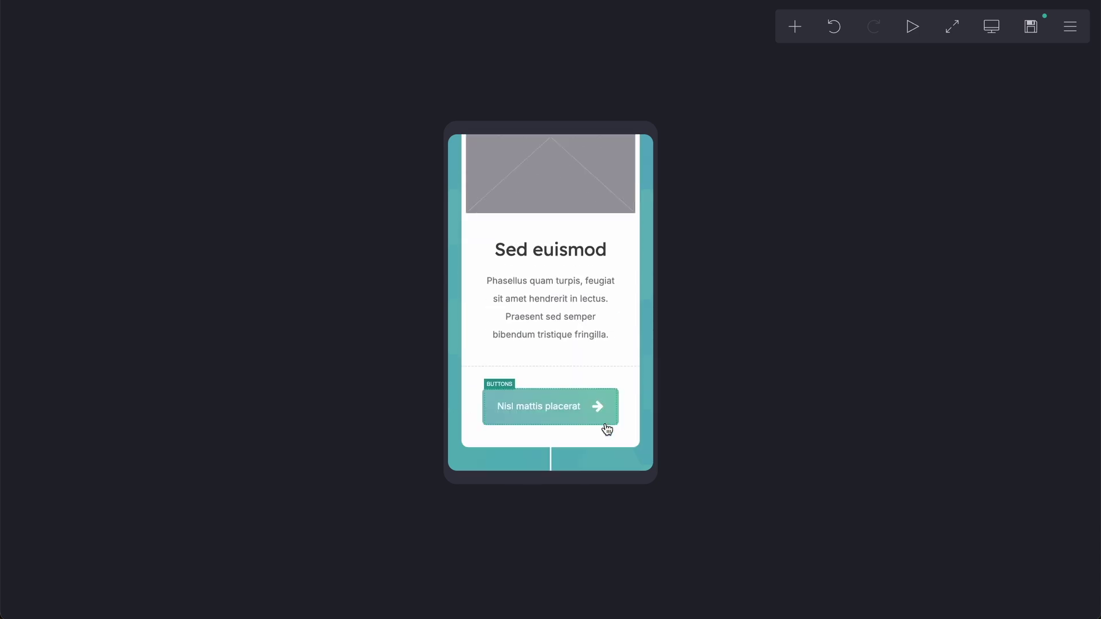
pyautogui.scroll(-2, 606, 428)
pyautogui.scroll(-1, 606, 428)
pyautogui.scroll(-3, 607, 429)
pyautogui.scroll(-3, 606, 428)
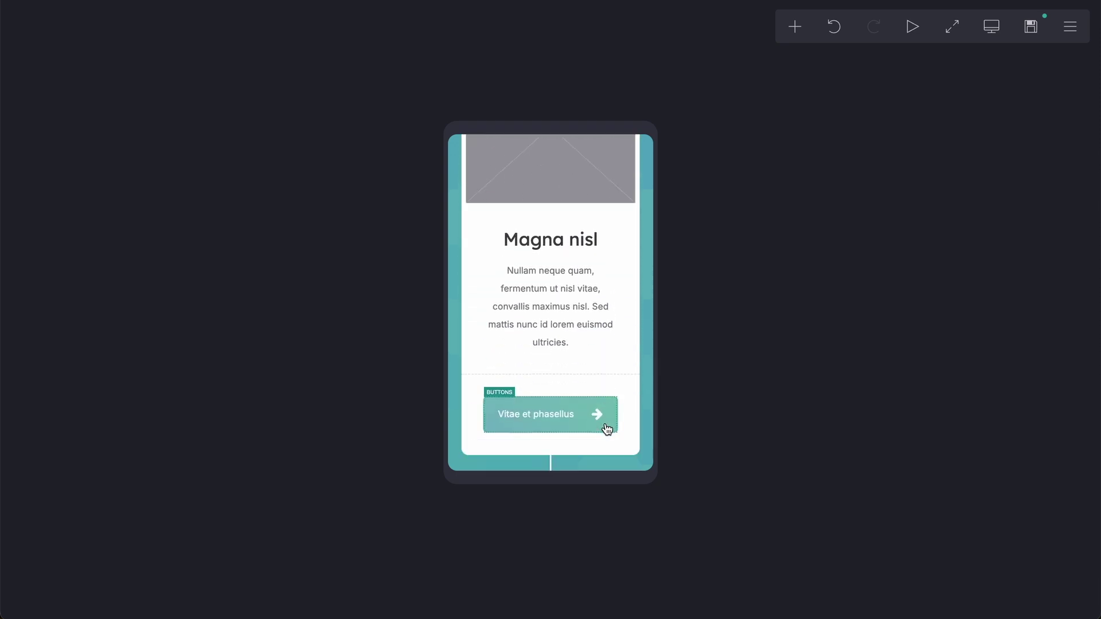
pyautogui.scroll(-3, 607, 429)
pyautogui.scroll(-3, 606, 428)
pyautogui.scroll(-2, 606, 428)
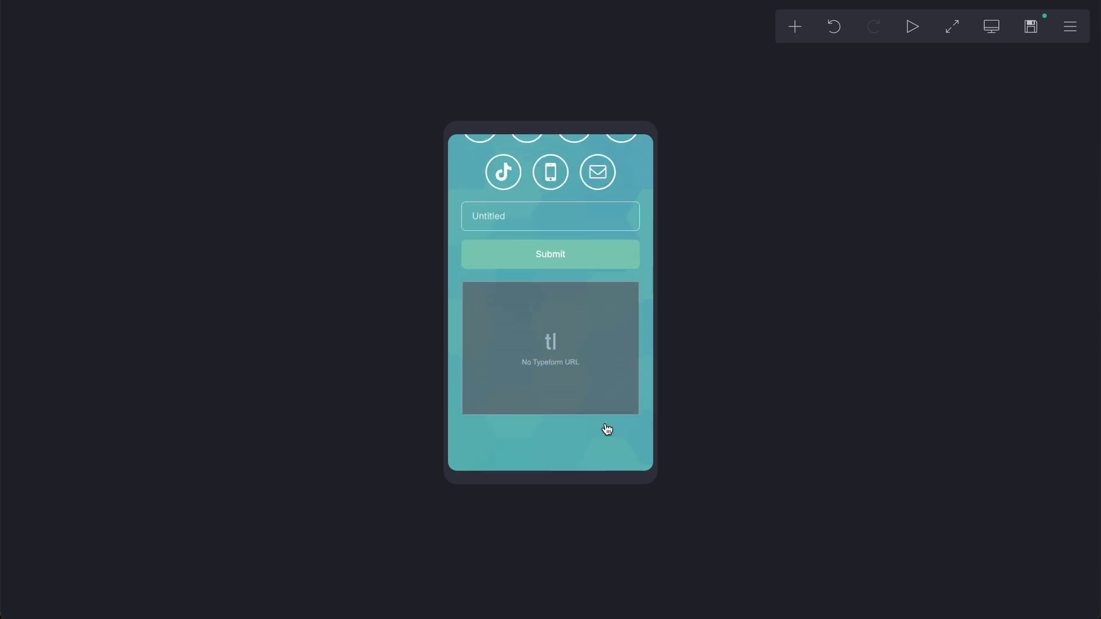
pyautogui.scroll(5, 606, 428)
pyautogui.scroll(5, 606, 429)
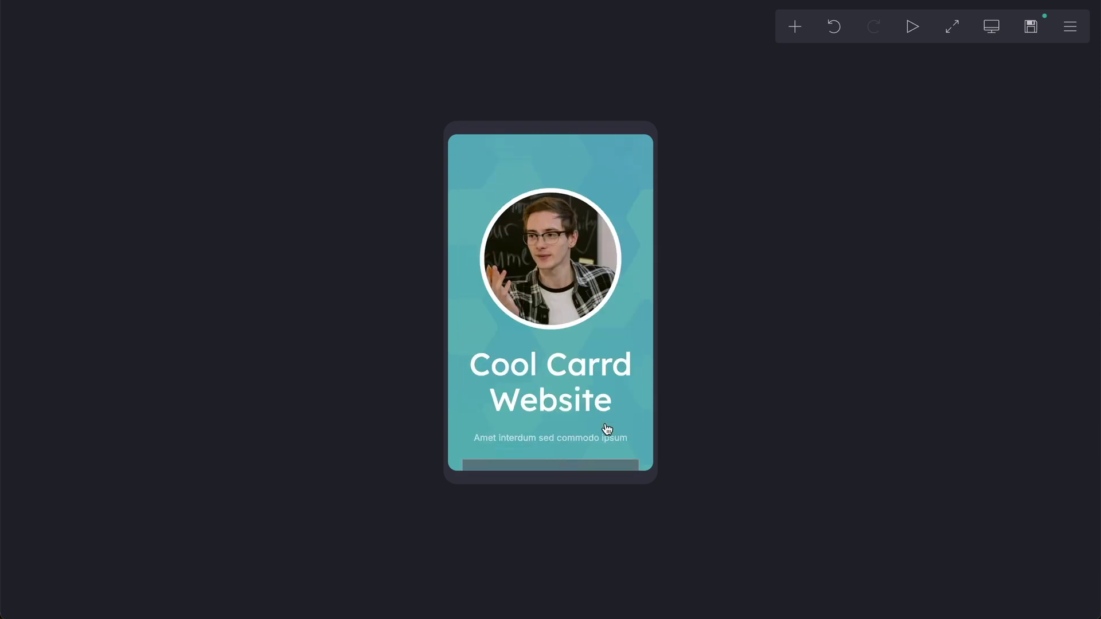
# Switch the editor back to the desktop-size layout.
pyautogui.click(991, 27)
pyautogui.scroll(-3, 860, 334)
pyautogui.scroll(-3, 860, 334)
pyautogui.scroll(-5, 859, 333)
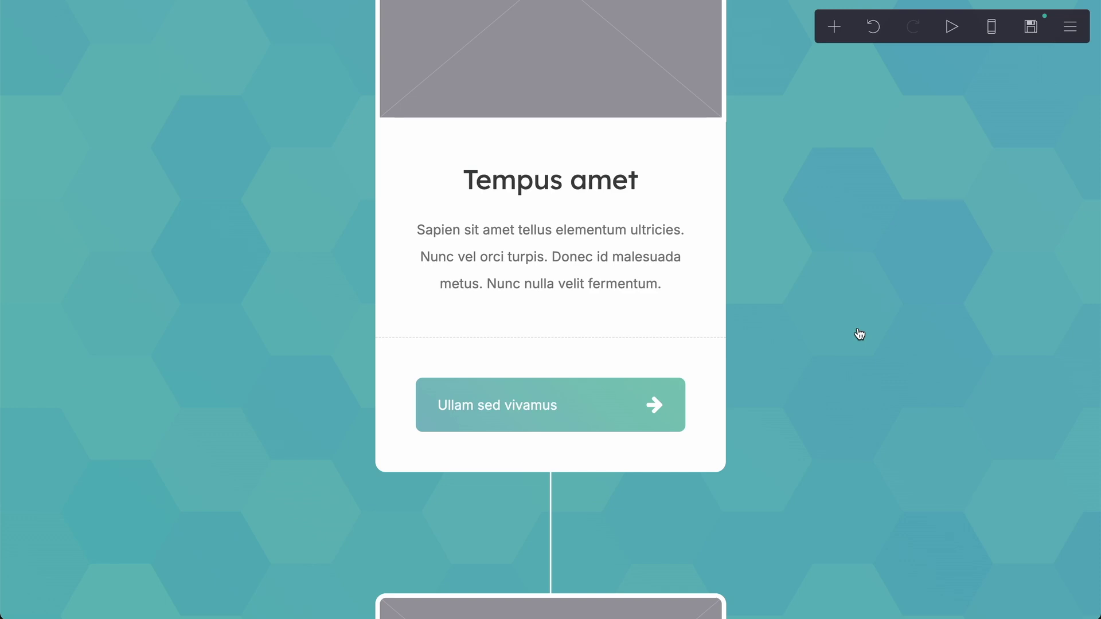
pyautogui.scroll(-5, 859, 334)
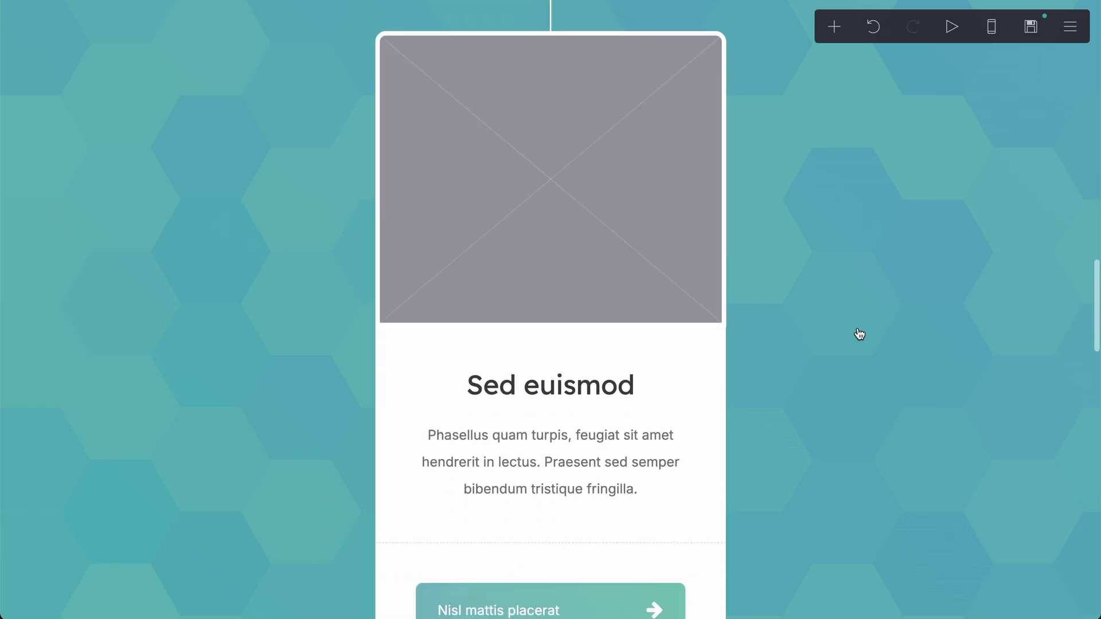
pyautogui.scroll(-5, 860, 334)
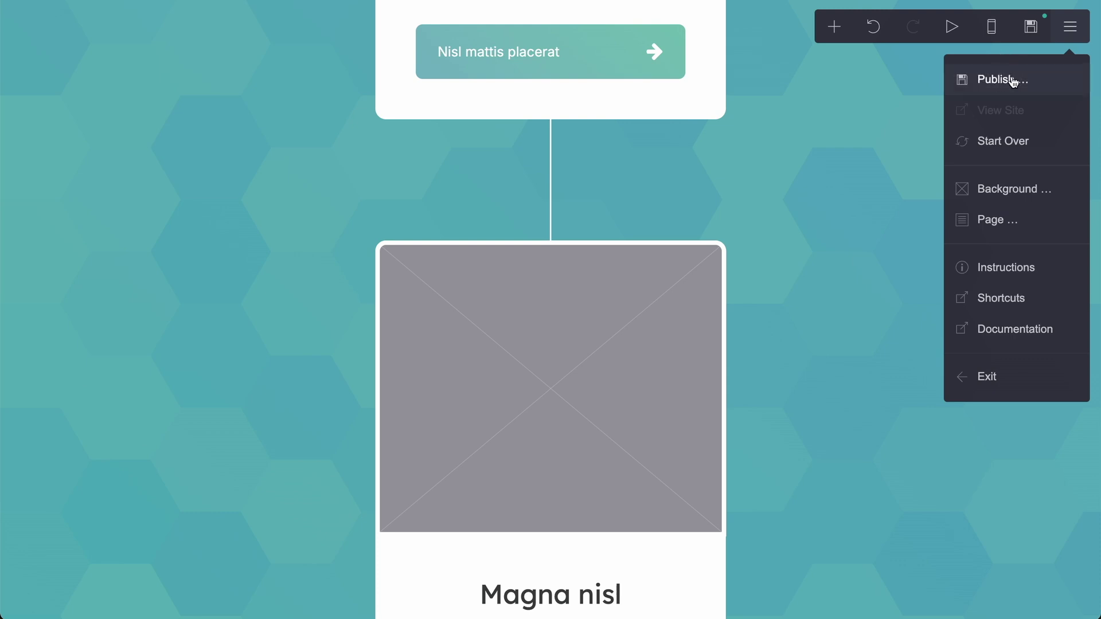
# Bring up Publish and show the site's general and SEO settings.
pyautogui.click(997, 79)
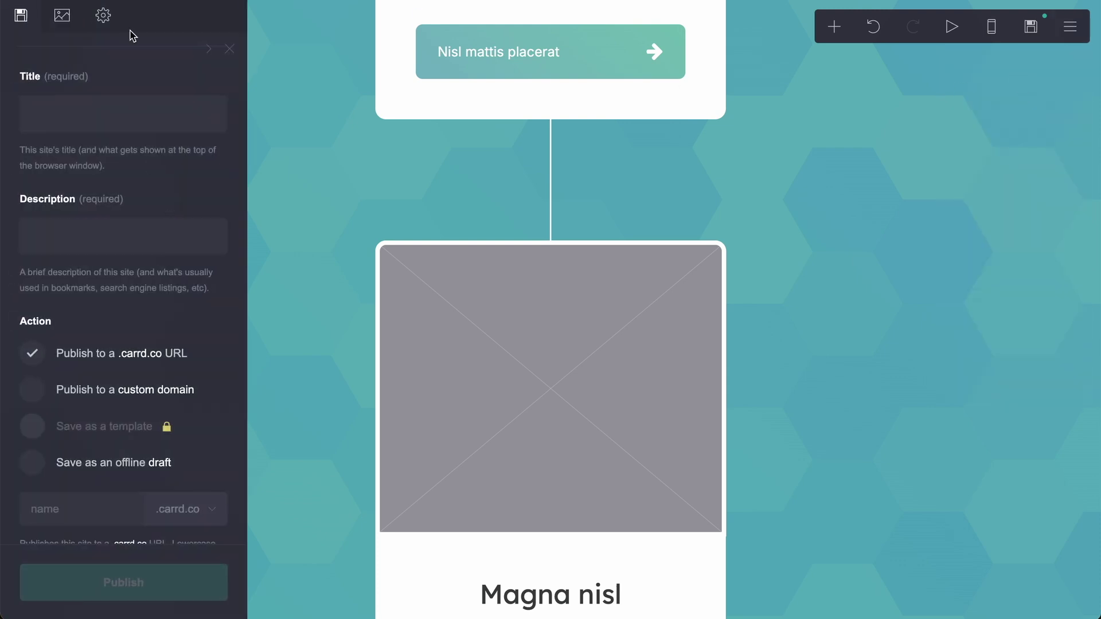
pyautogui.click(103, 15)
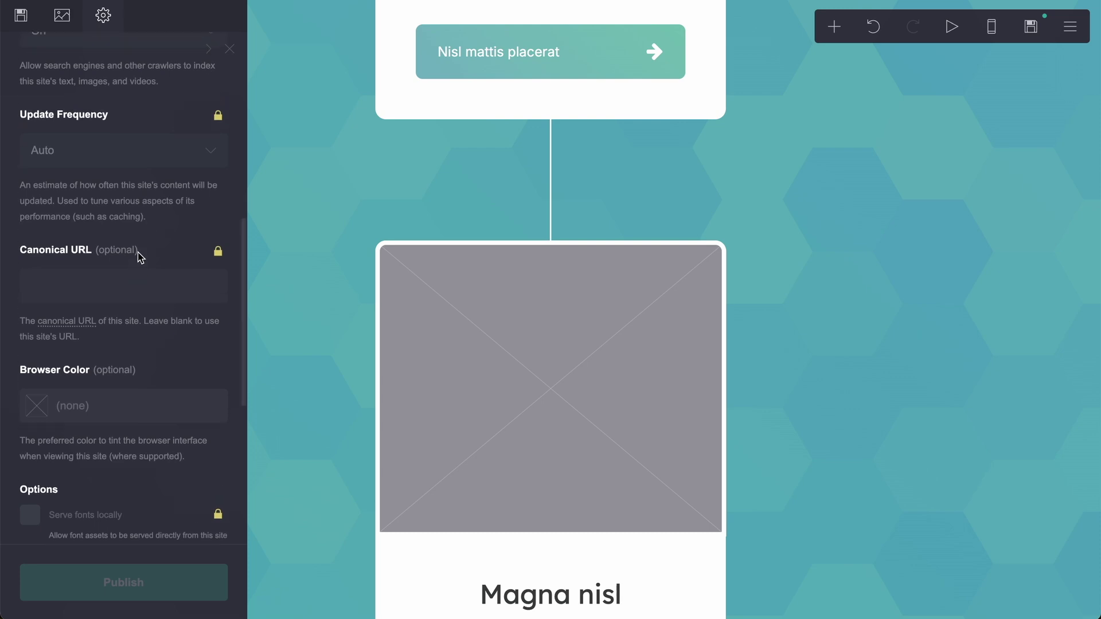
pyautogui.scroll(2, 141, 250)
pyautogui.scroll(-8, 140, 249)
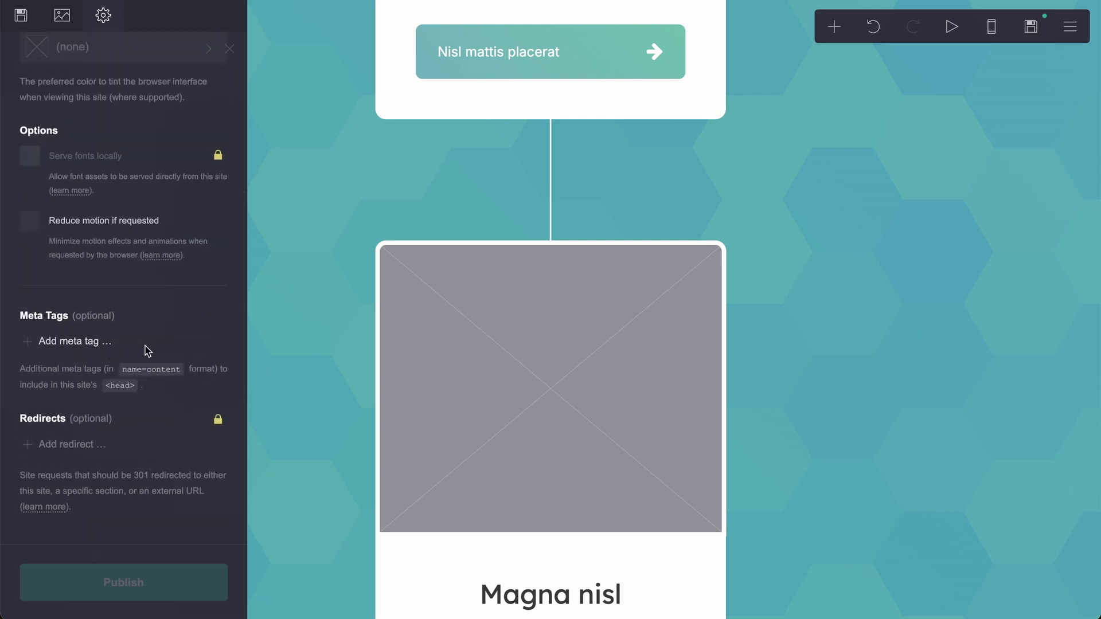
pyautogui.scroll(1, 144, 340)
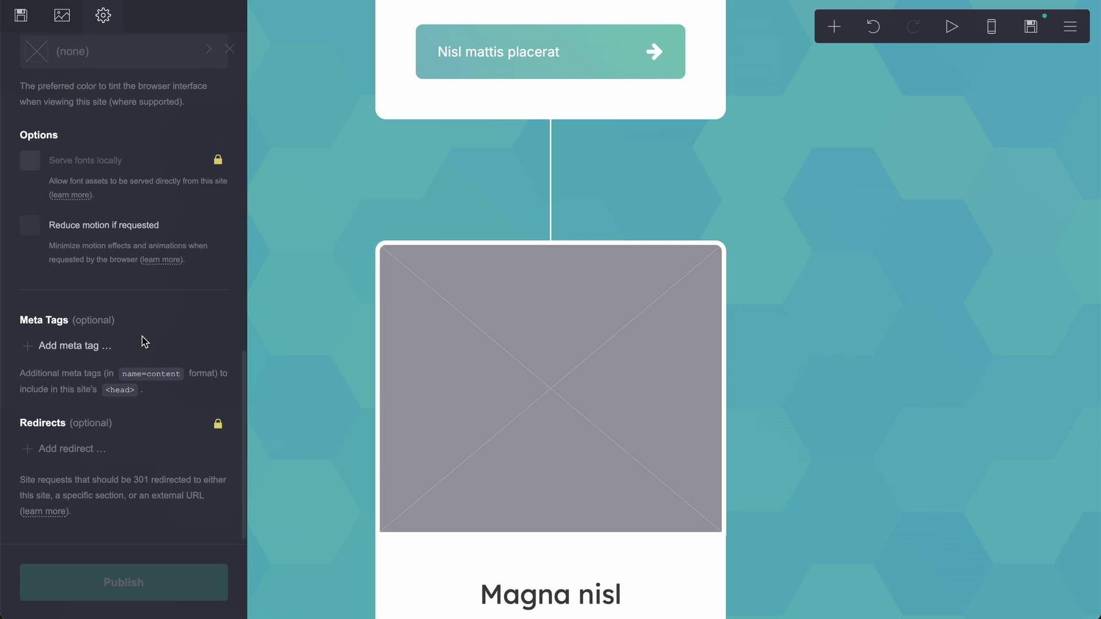
pyautogui.scroll(5, 151, 361)
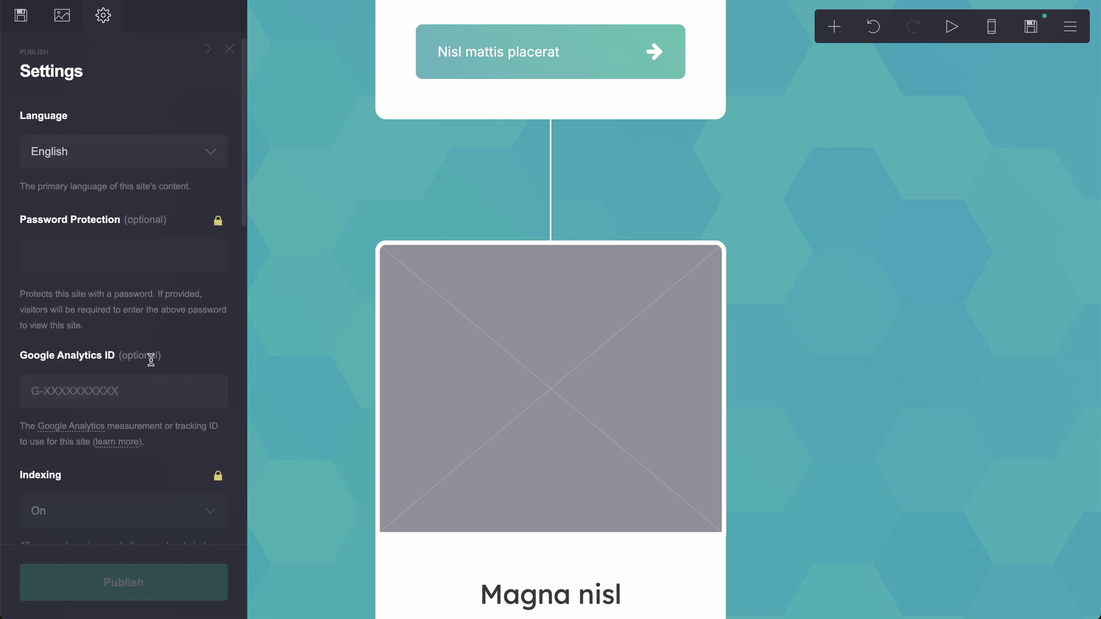
pyautogui.scroll(-2, 150, 361)
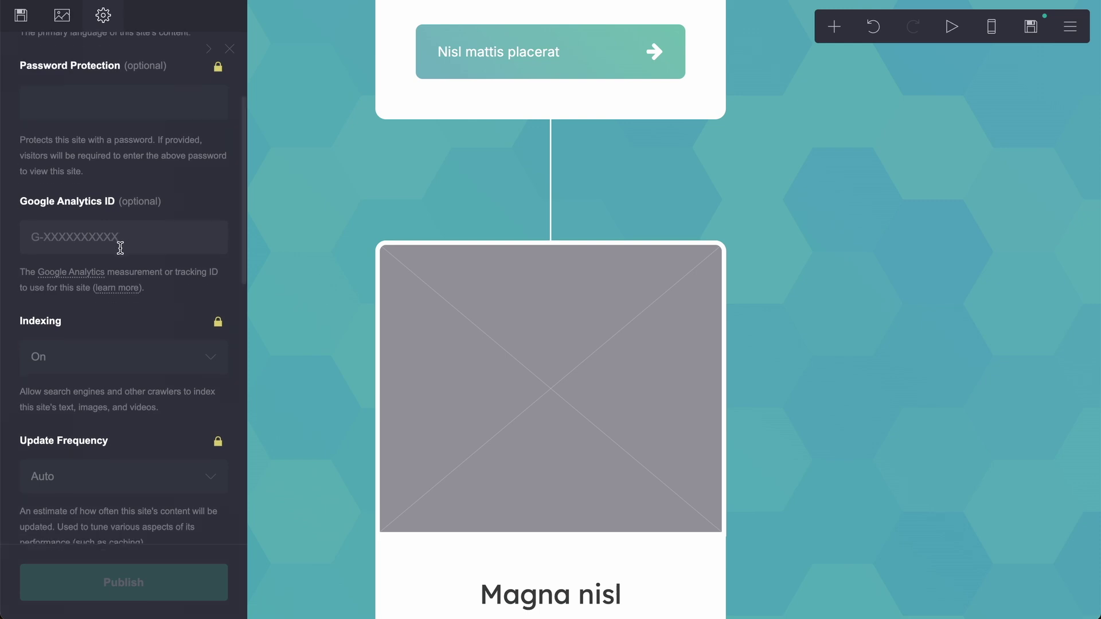
pyautogui.scroll(-3, 115, 245)
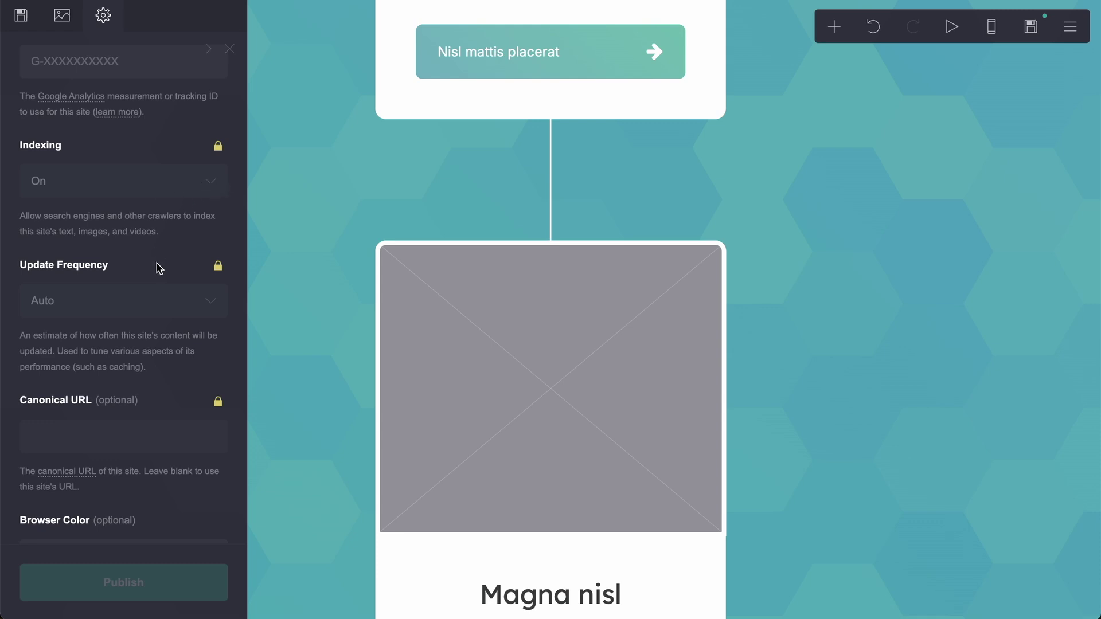
pyautogui.scroll(-1, 158, 268)
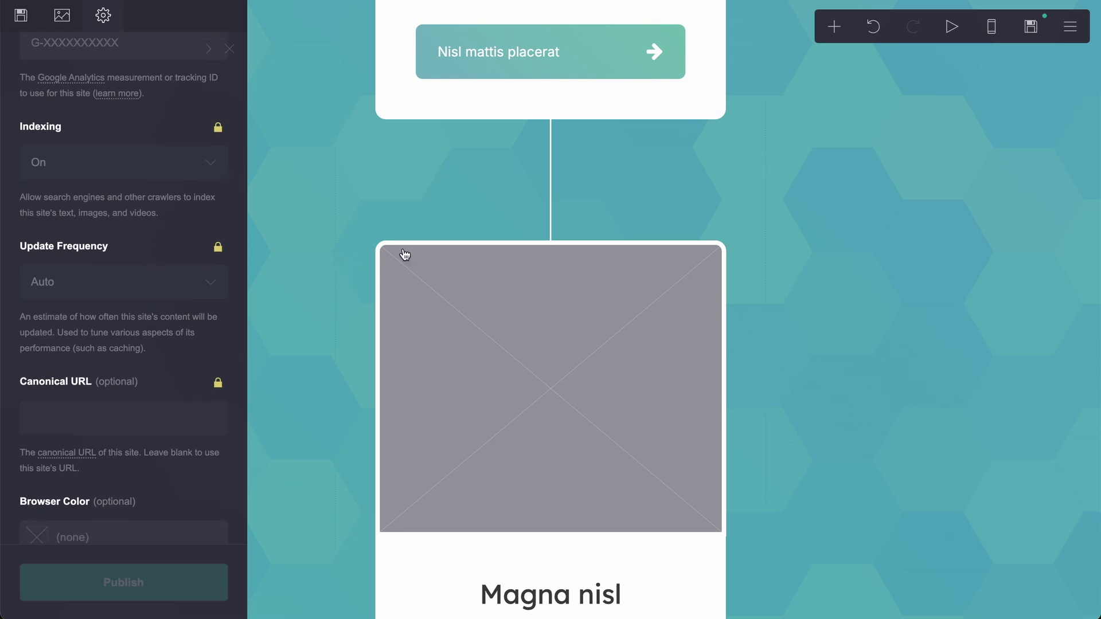
pyautogui.scroll(5, 467, 251)
pyautogui.scroll(5, 467, 251)
pyautogui.scroll(5, 467, 251)
pyautogui.scroll(5, 466, 251)
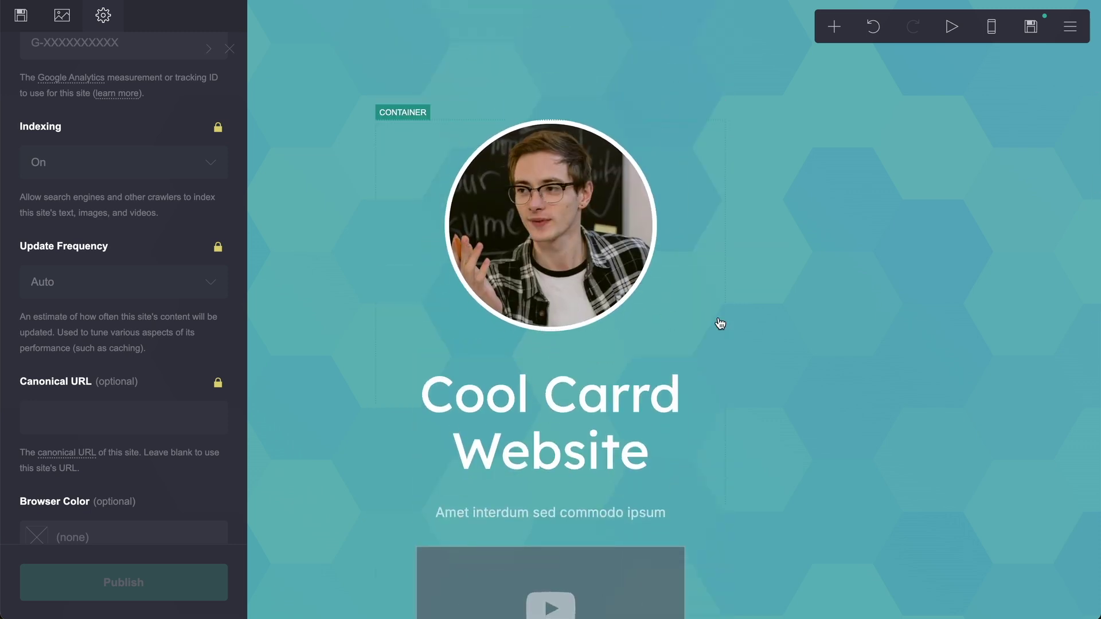
pyautogui.scroll(-3, 720, 323)
pyautogui.scroll(-3, 720, 324)
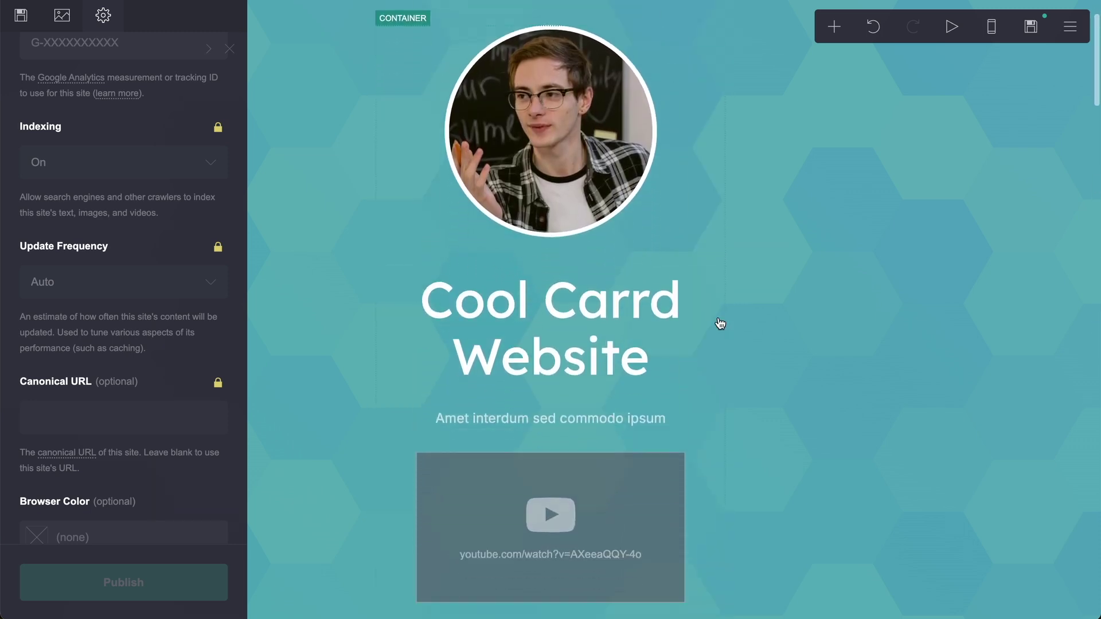
pyautogui.scroll(-3, 865, 347)
pyautogui.scroll(-3, 865, 347)
pyautogui.scroll(-3, 867, 348)
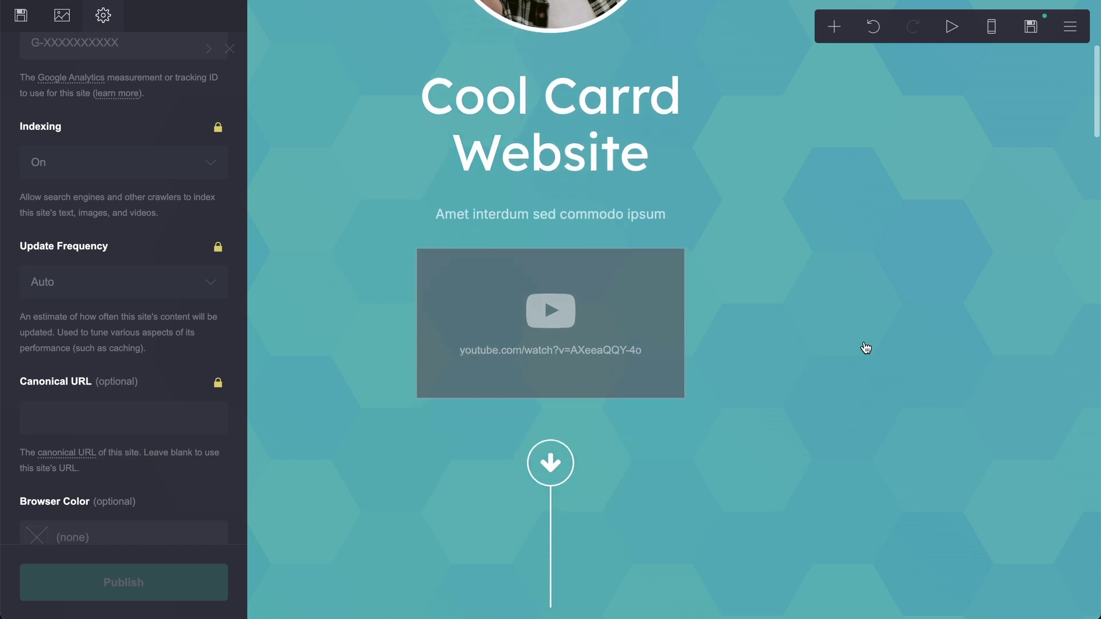
pyautogui.scroll(-3, 866, 347)
pyautogui.scroll(-3, 866, 348)
pyautogui.scroll(-3, 867, 348)
pyautogui.scroll(-3, 867, 348)
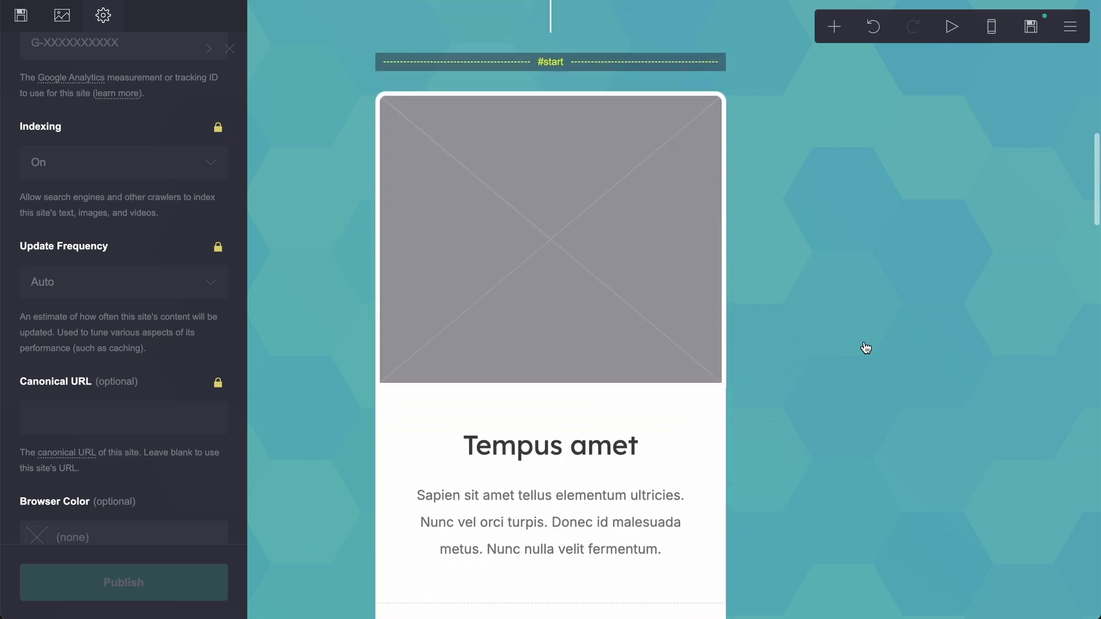
pyautogui.scroll(-3, 865, 347)
pyautogui.scroll(-2, 866, 348)
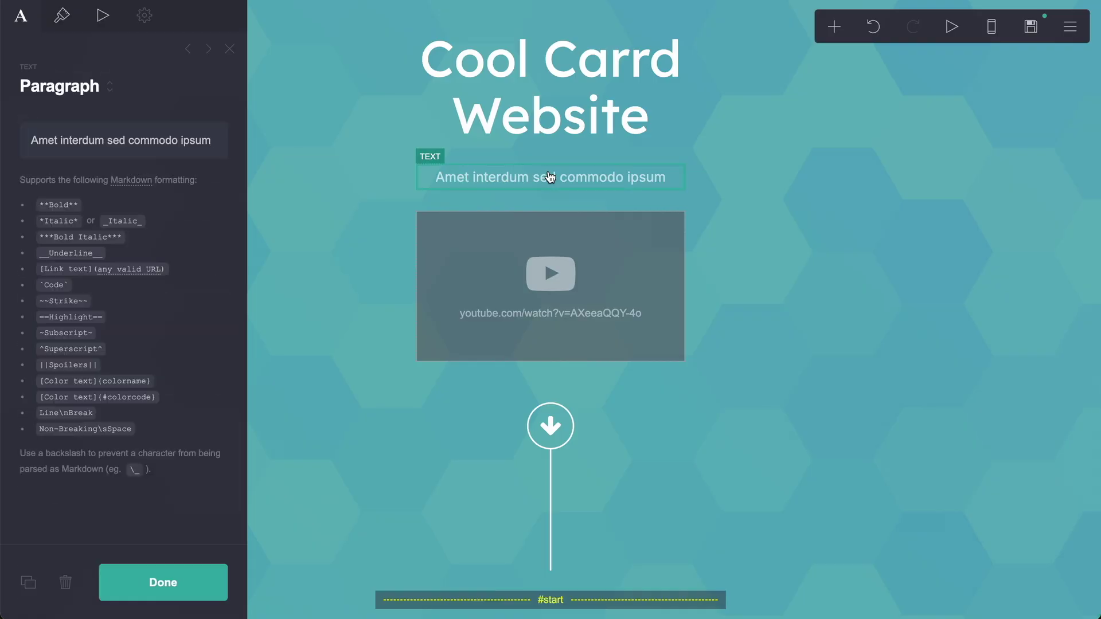
# Add a payment widget below the subtitle and set its type to a Gumroad buy button.
pyautogui.click(835, 28)
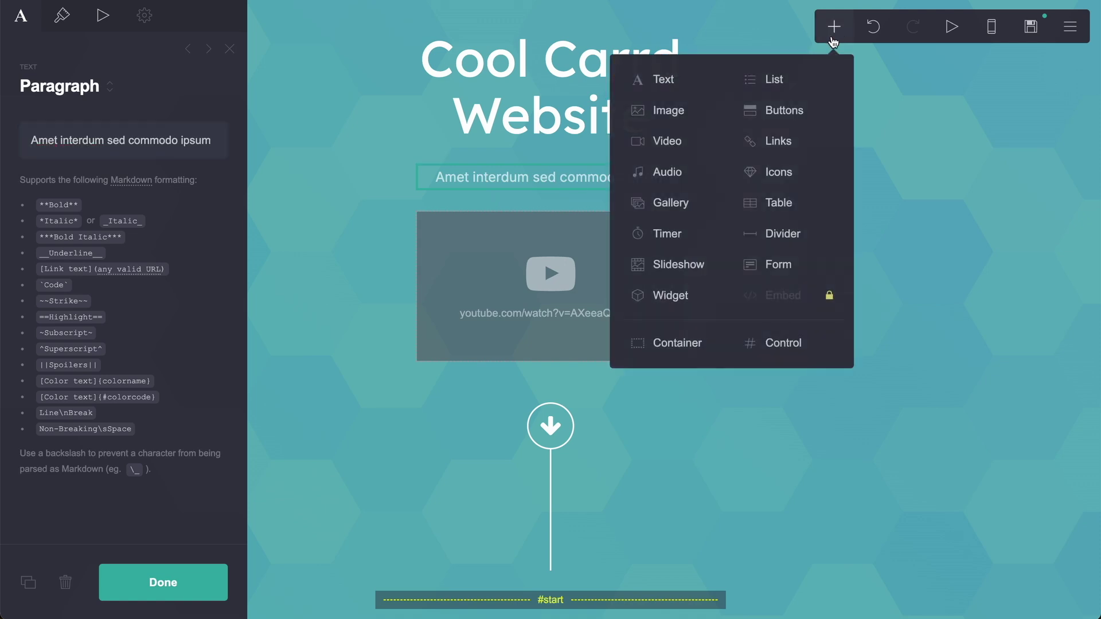
pyautogui.click(670, 295)
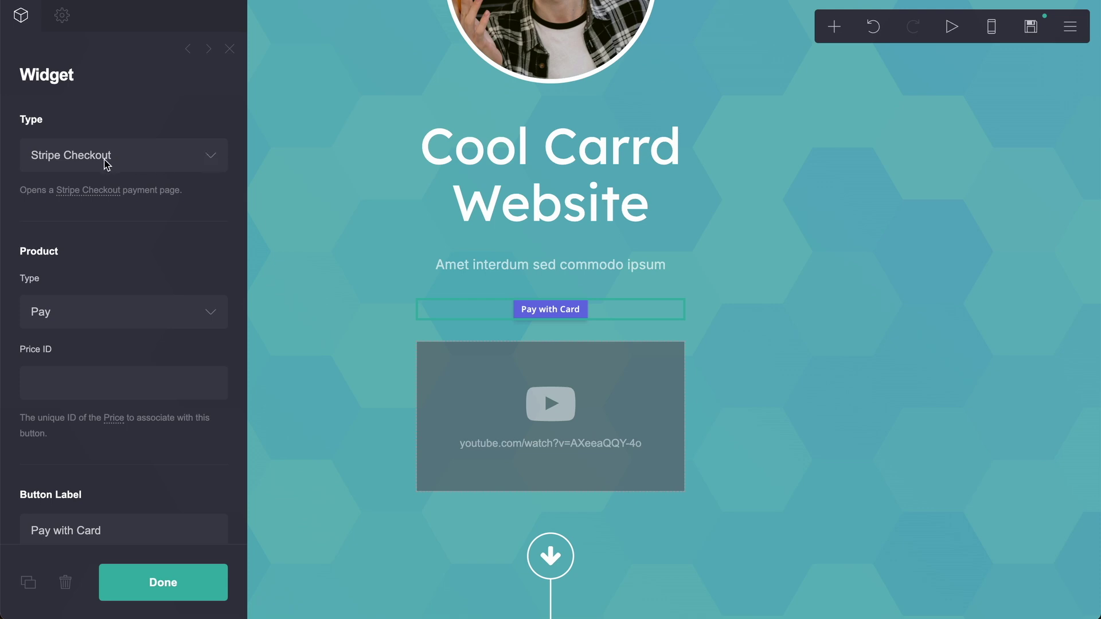
pyautogui.click(106, 157)
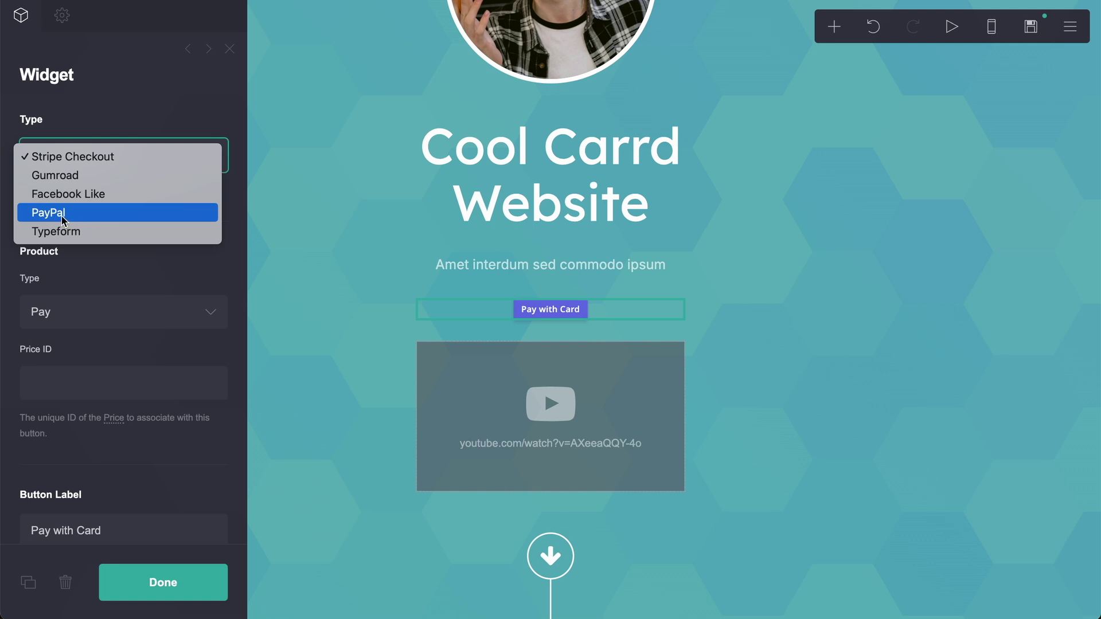
pyautogui.click(67, 175)
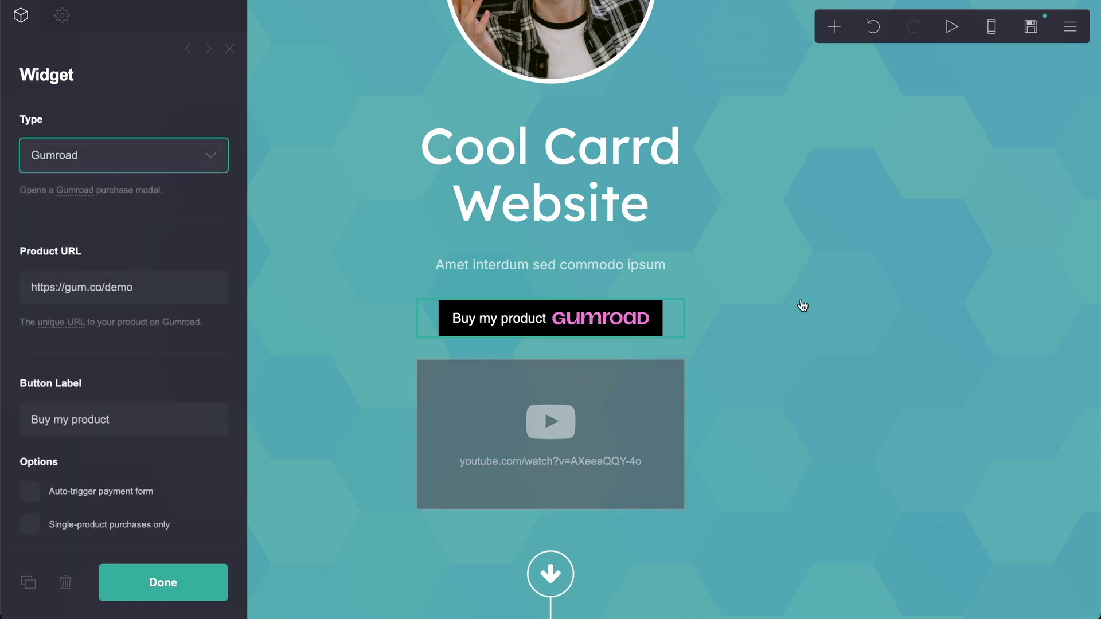
pyautogui.scroll(-2, 802, 305)
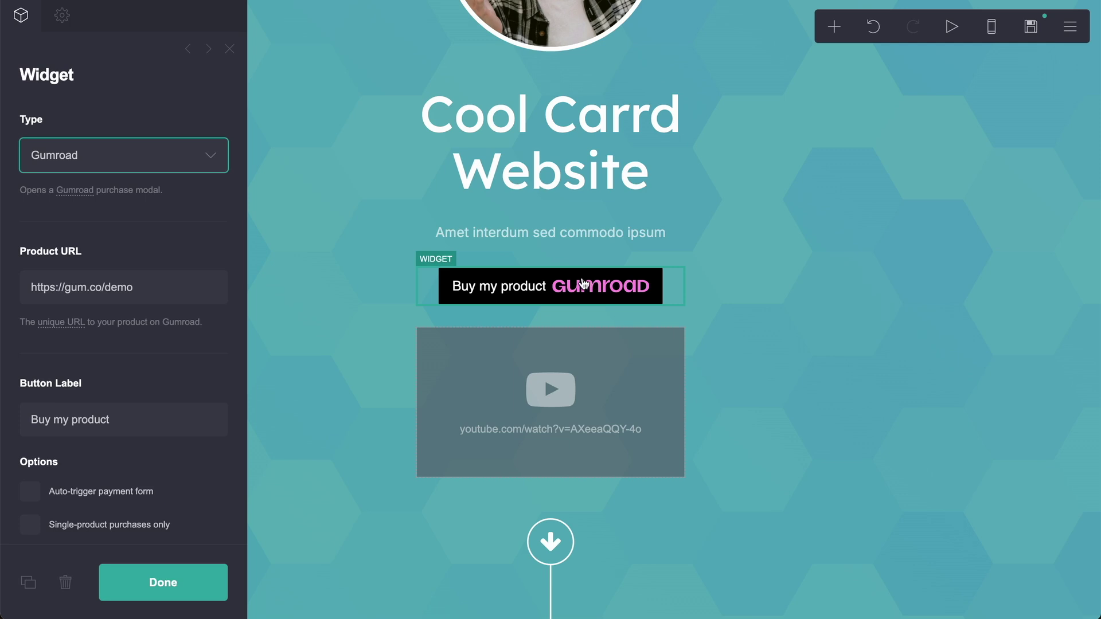
pyautogui.scroll(-1, 155, 282)
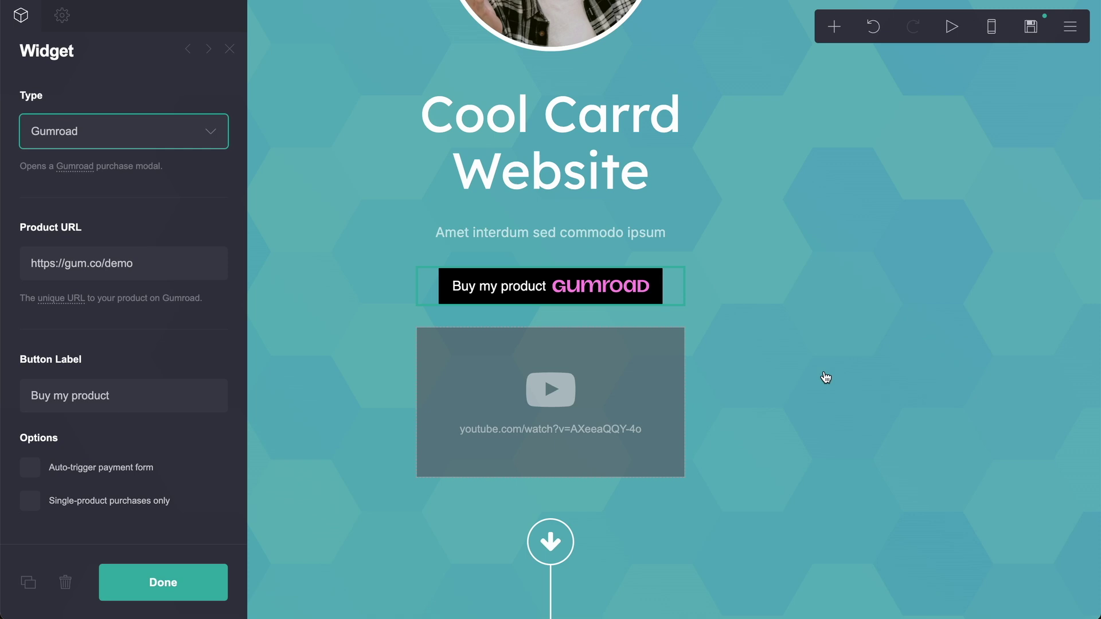
pyautogui.scroll(-1, 825, 377)
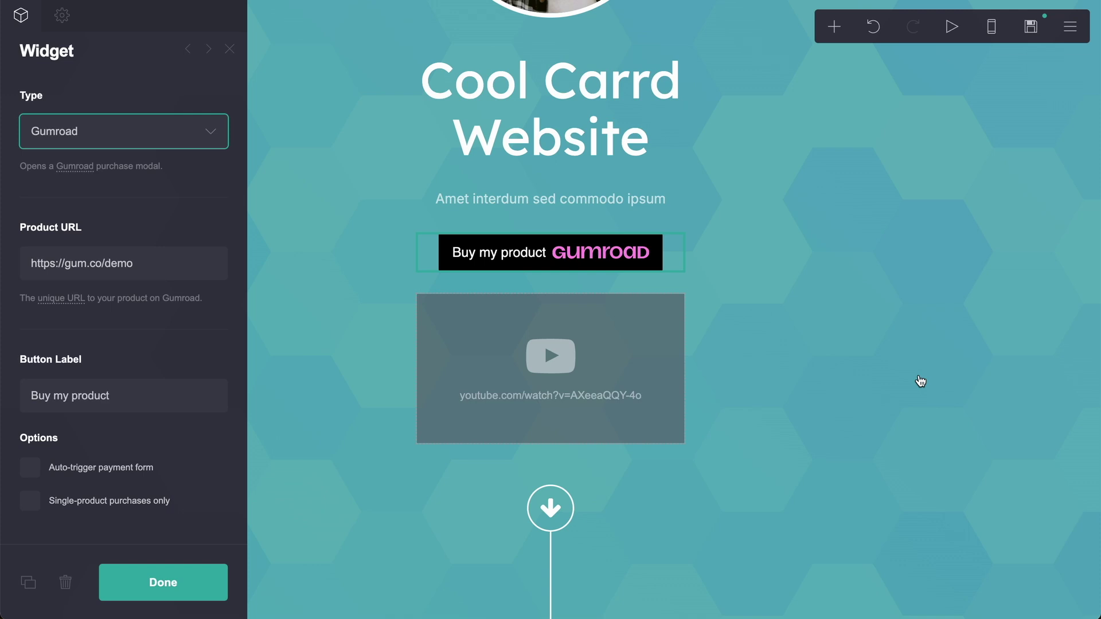
pyautogui.scroll(3, 921, 381)
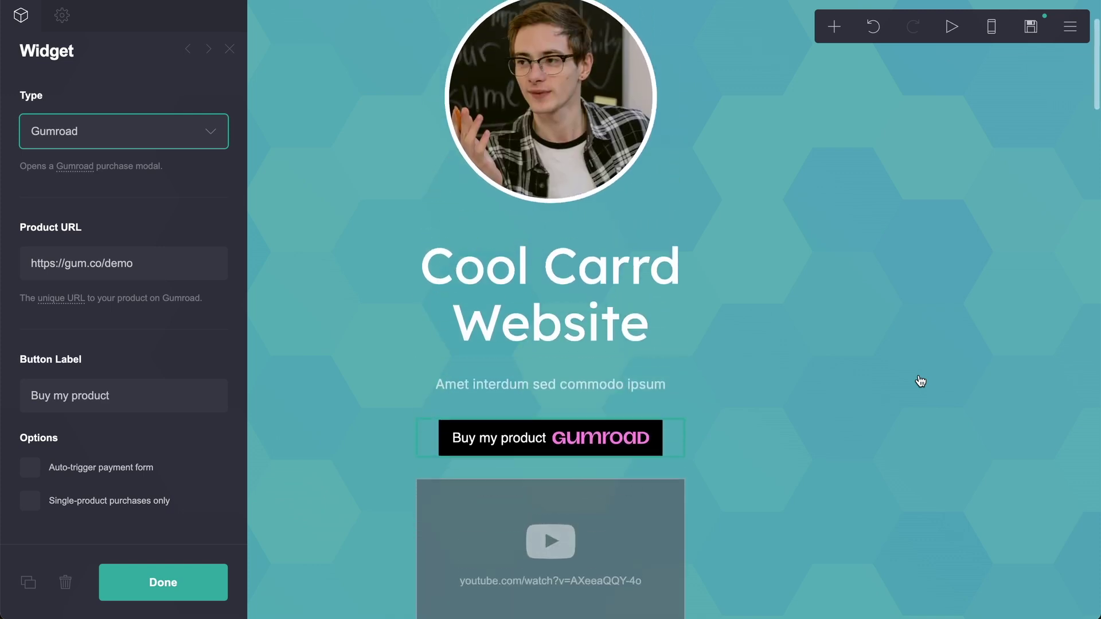
pyautogui.scroll(-2, 920, 381)
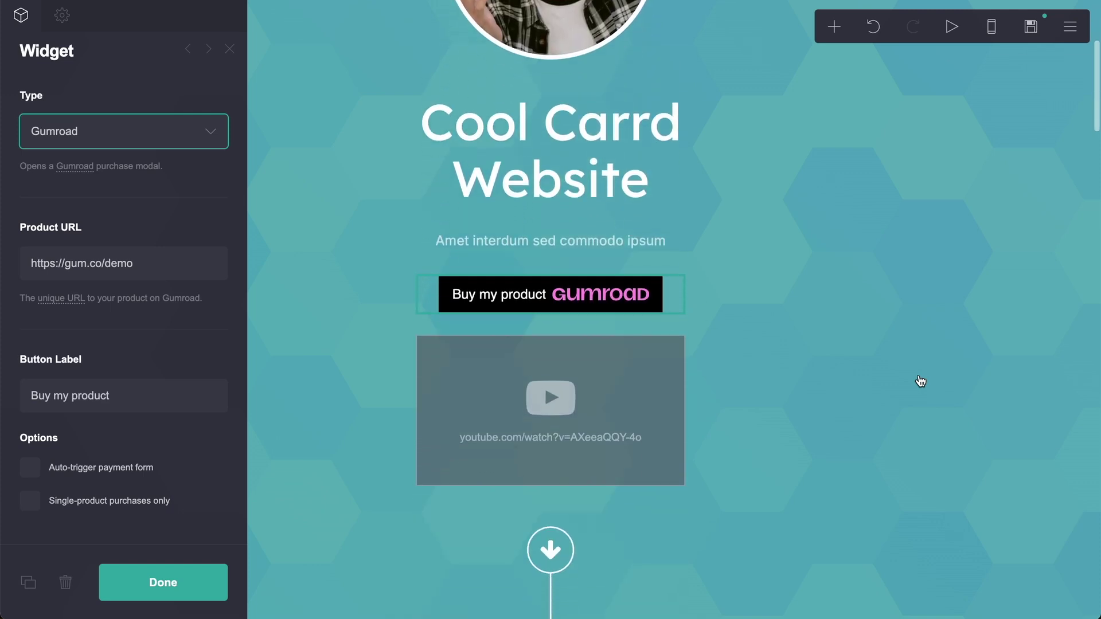
pyautogui.scroll(-2, 920, 381)
pyautogui.scroll(-2, 920, 381)
pyautogui.scroll(-1, 920, 381)
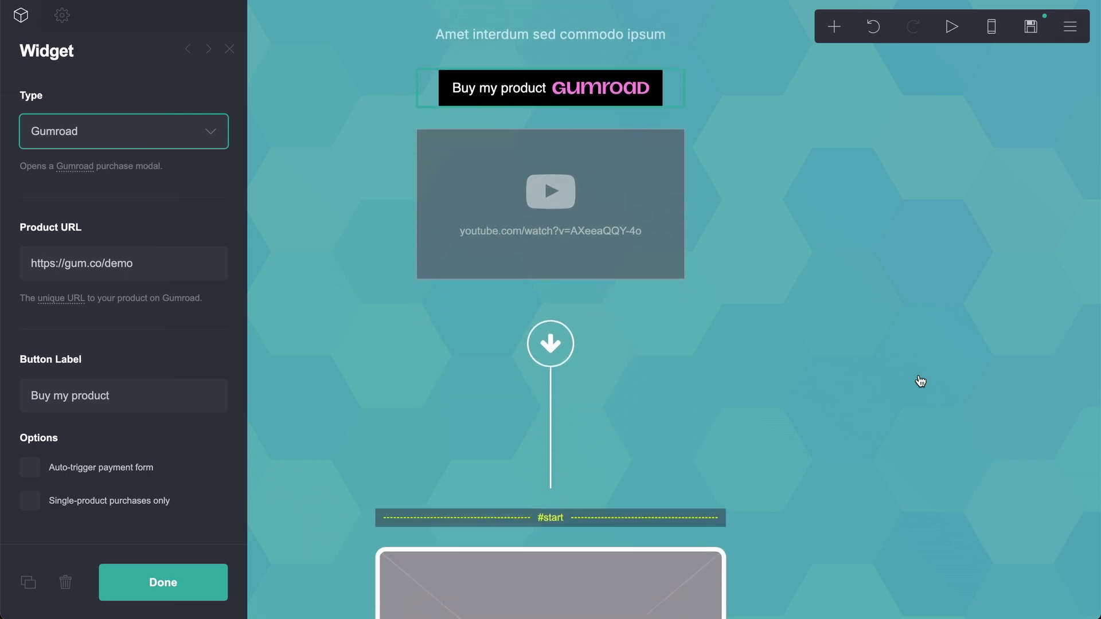
pyautogui.scroll(1, 920, 381)
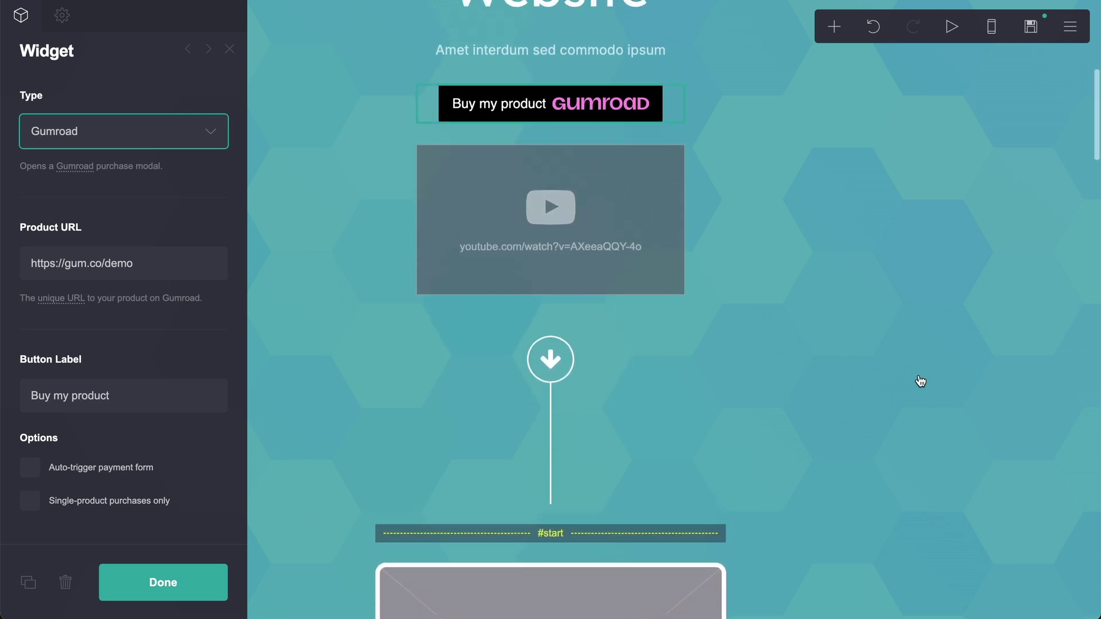
pyautogui.scroll(1, 921, 381)
pyautogui.scroll(-1, 920, 381)
# Switch the widget type to Stripe Checkout and then to PayPal.
pyautogui.click(208, 131)
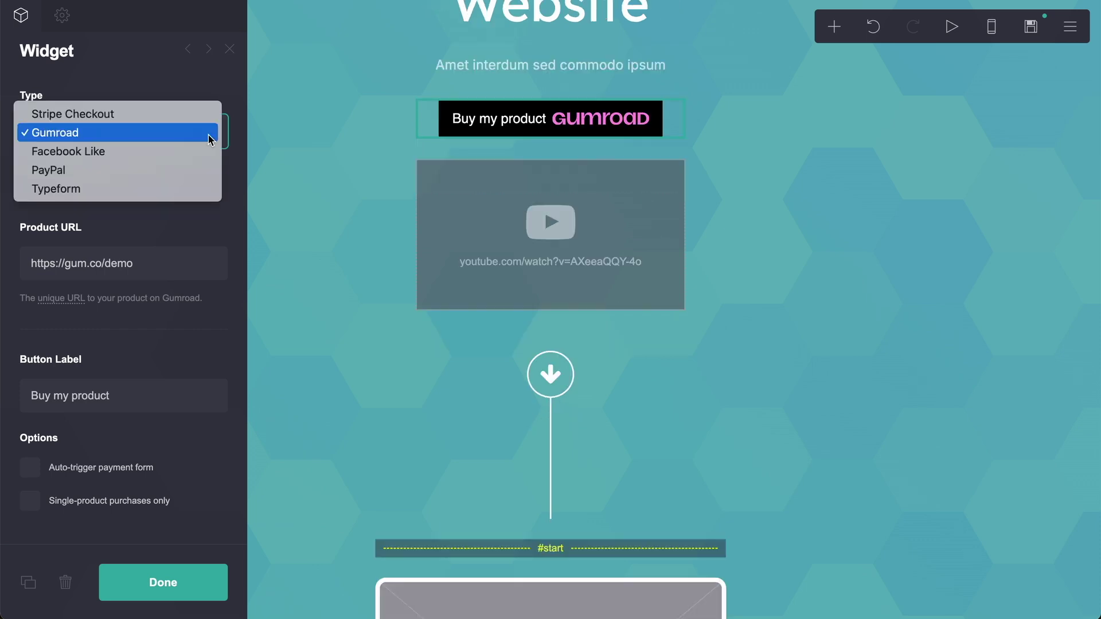
pyautogui.click(178, 114)
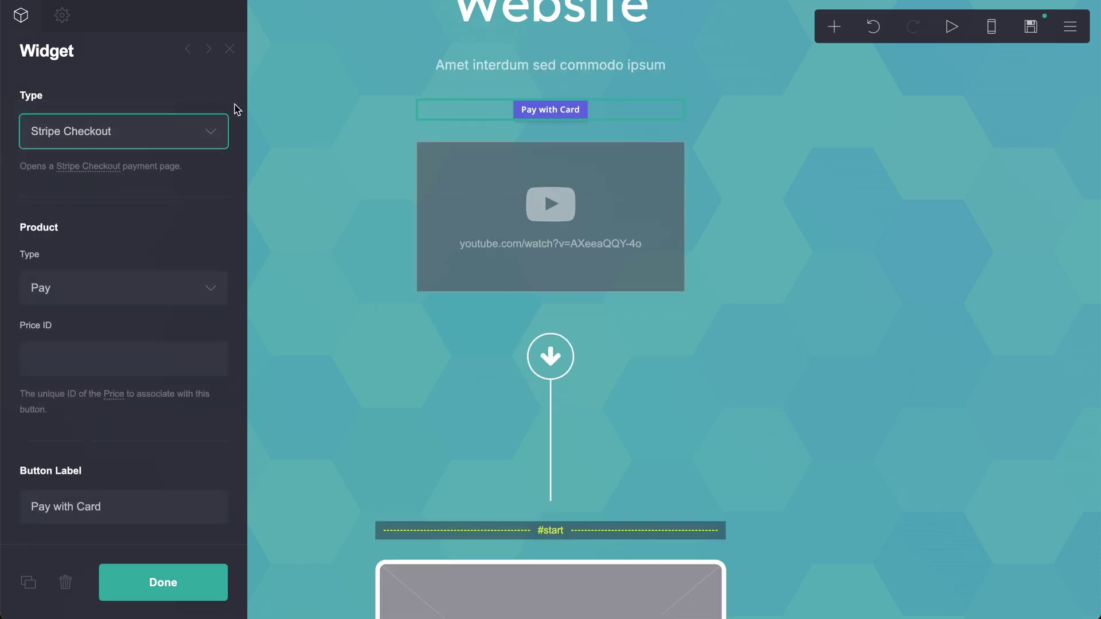
pyautogui.click(185, 133)
pyautogui.click(102, 191)
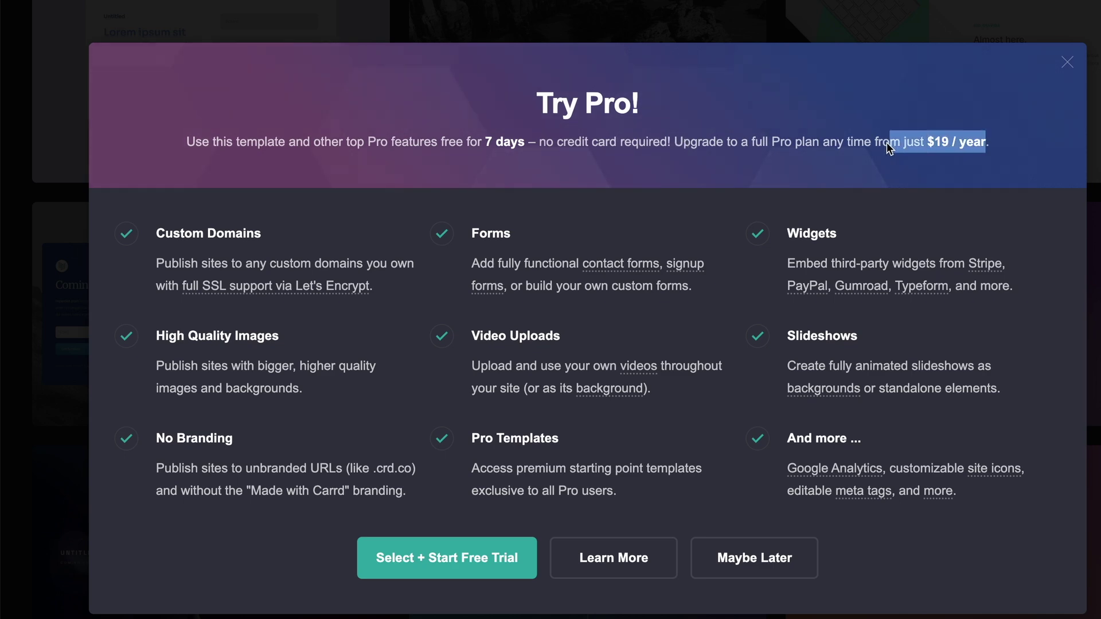
# Highlight the $19 / year price in the Try Pro offer.
pyautogui.moveTo(937, 147); pyautogui.dragTo(928, 144)
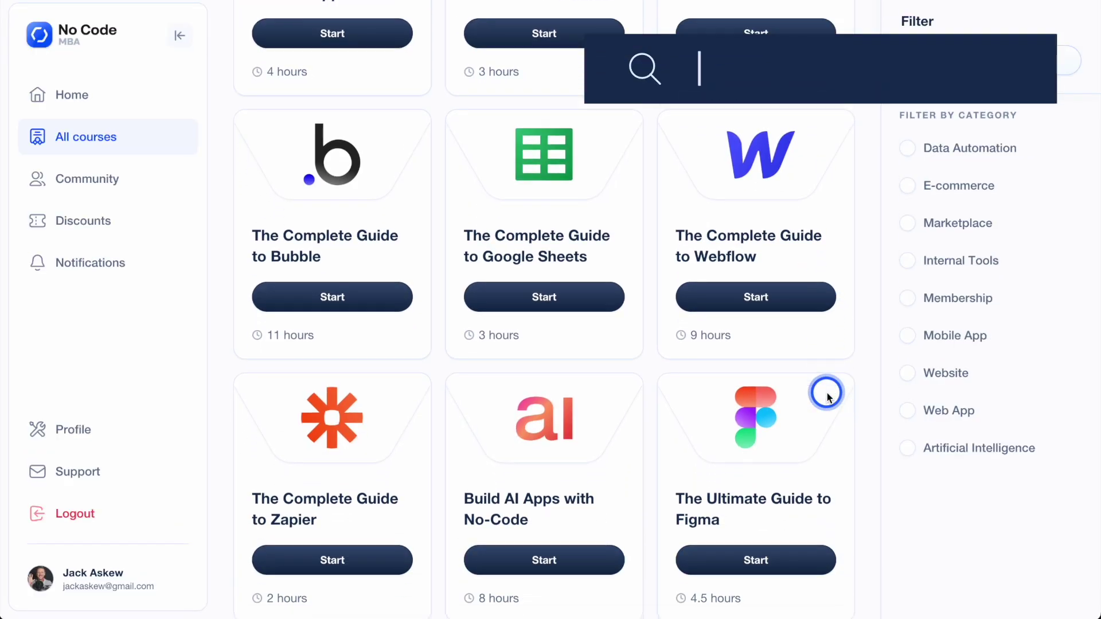
pyautogui.scroll(-3, 830, 387)
pyautogui.scroll(-2, 827, 394)
pyautogui.scroll(-1, 826, 395)
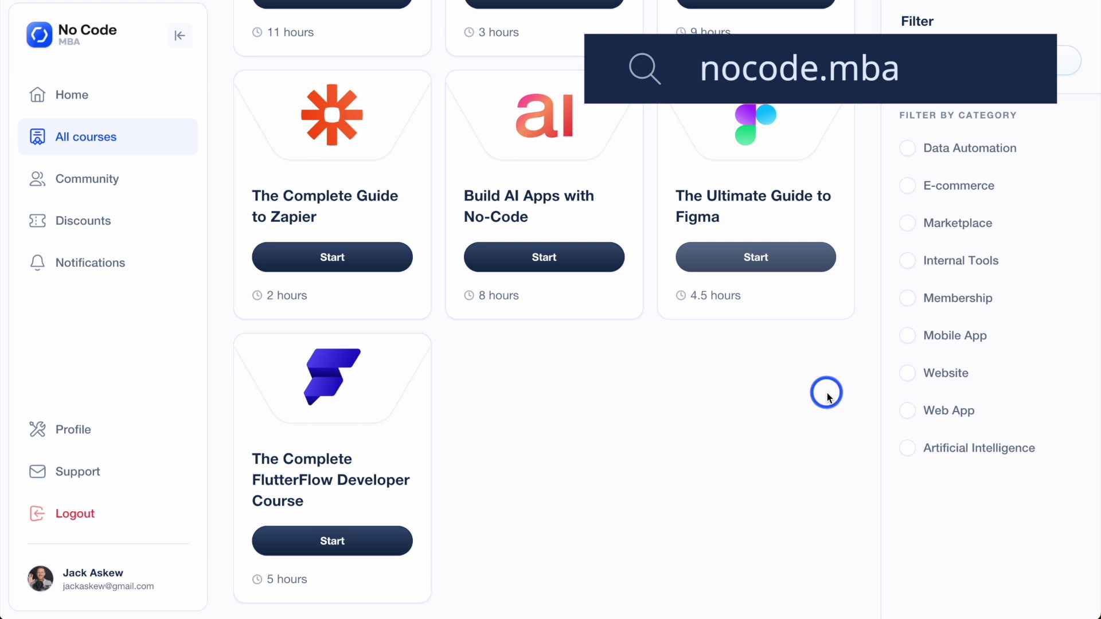
pyautogui.scroll(-2, 826, 392)
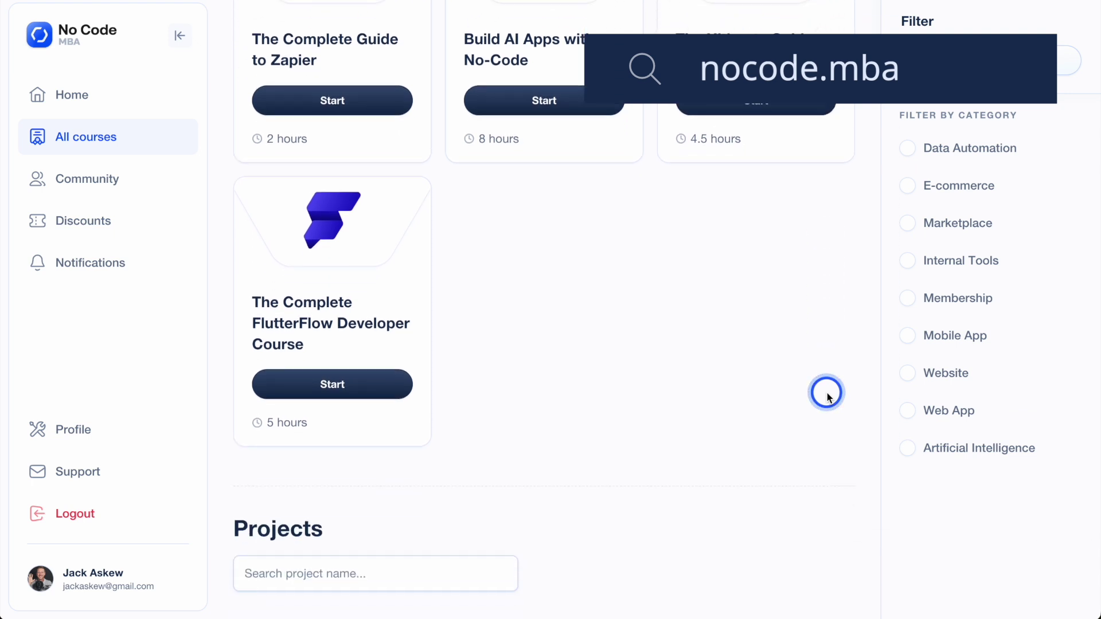
pyautogui.scroll(-3, 826, 392)
pyautogui.scroll(-2, 826, 395)
pyautogui.scroll(-2, 826, 394)
pyautogui.scroll(-1, 826, 394)
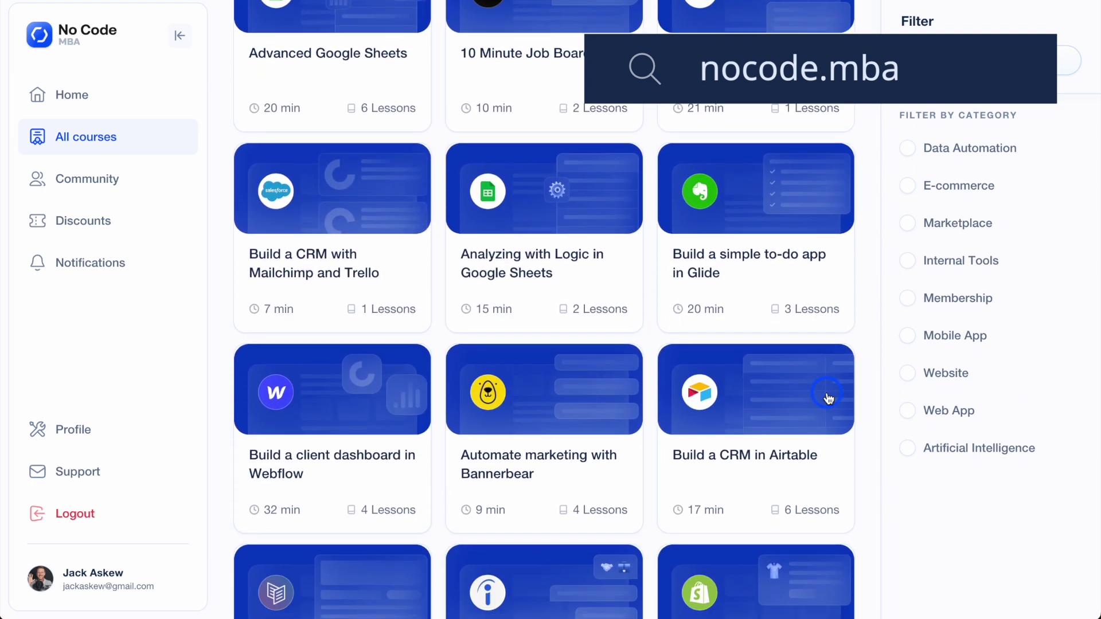
pyautogui.scroll(-2, 826, 394)
pyautogui.scroll(-2, 827, 398)
pyautogui.scroll(-2, 827, 397)
pyautogui.scroll(-2, 828, 397)
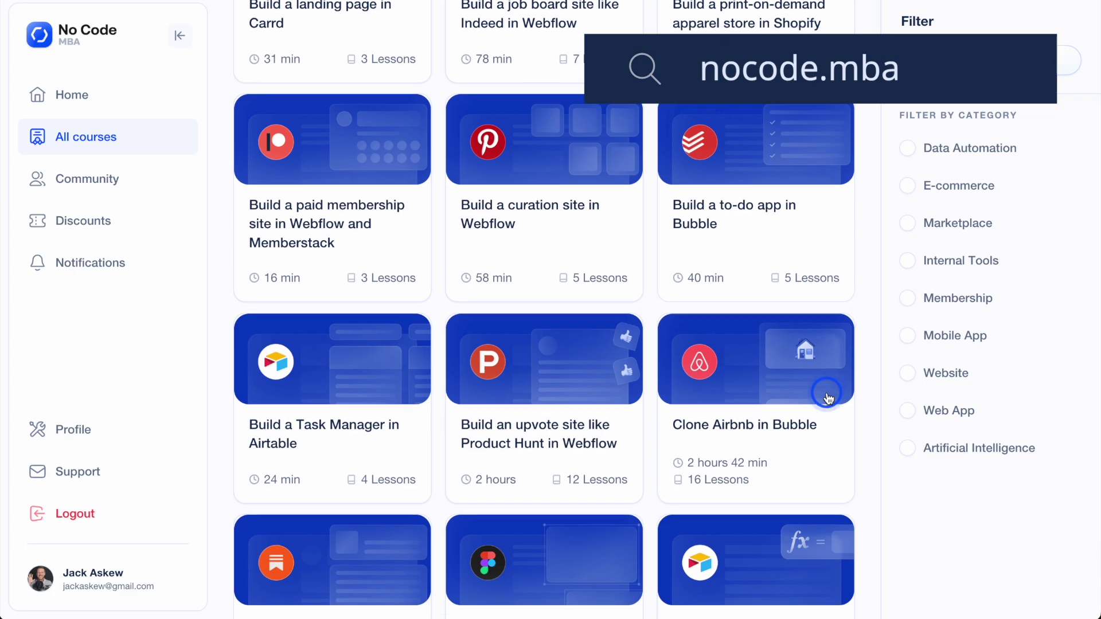